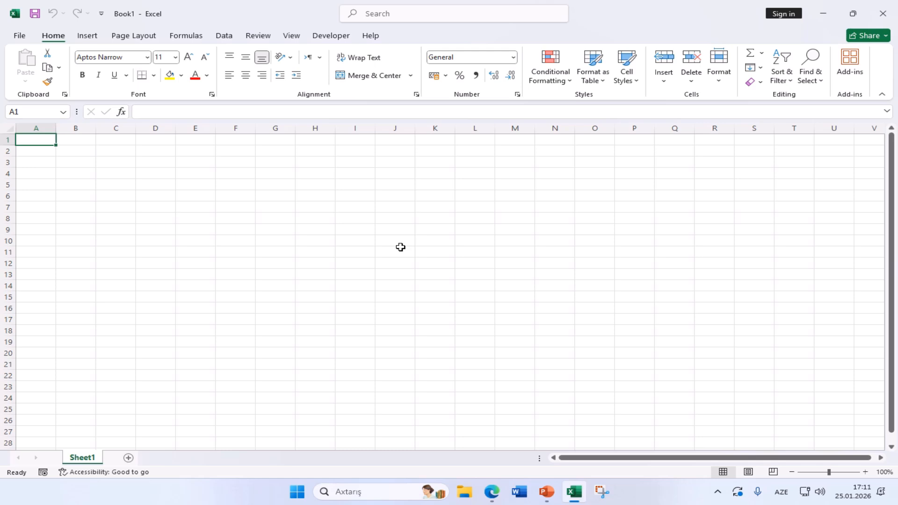
Open the ribbon customization options and add a new custom tab after the Home tab
{"action": "left_click", "coordinate": [19, 37]}
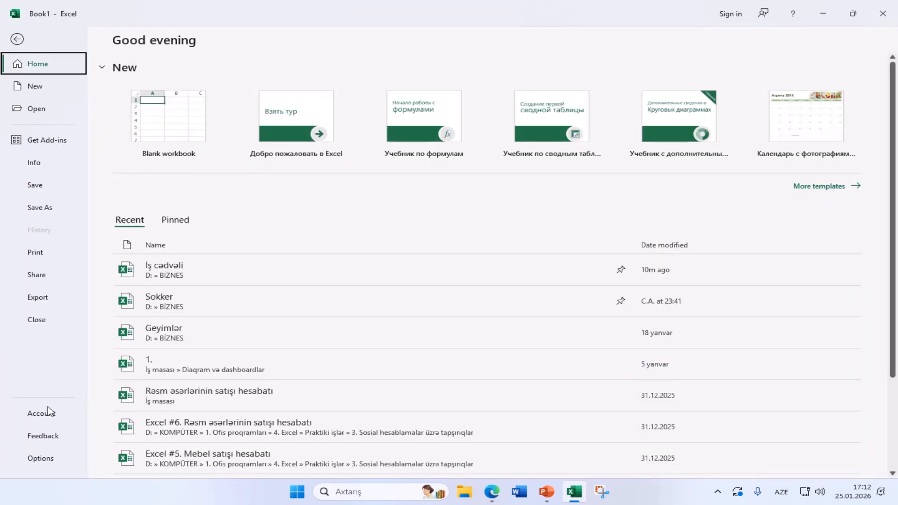
{"action": "left_click", "coordinate": [41, 460]}
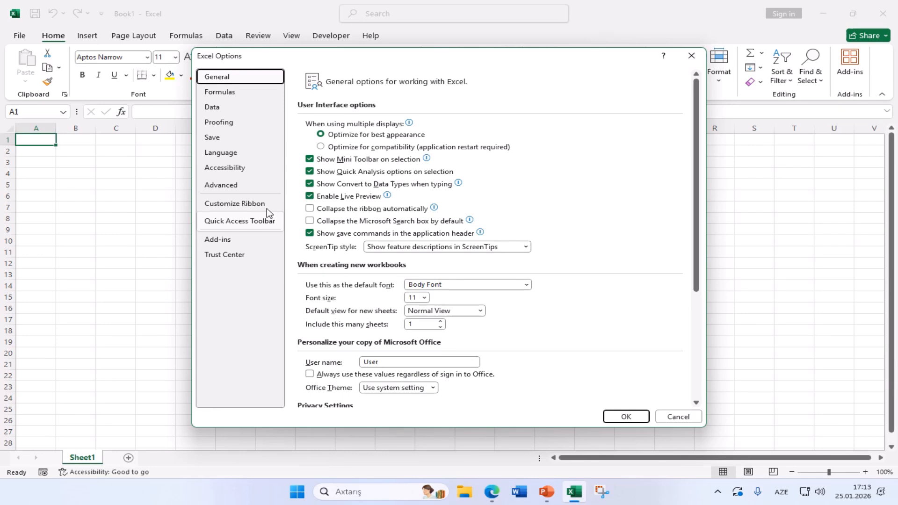
{"action": "left_click", "coordinate": [225, 208]}
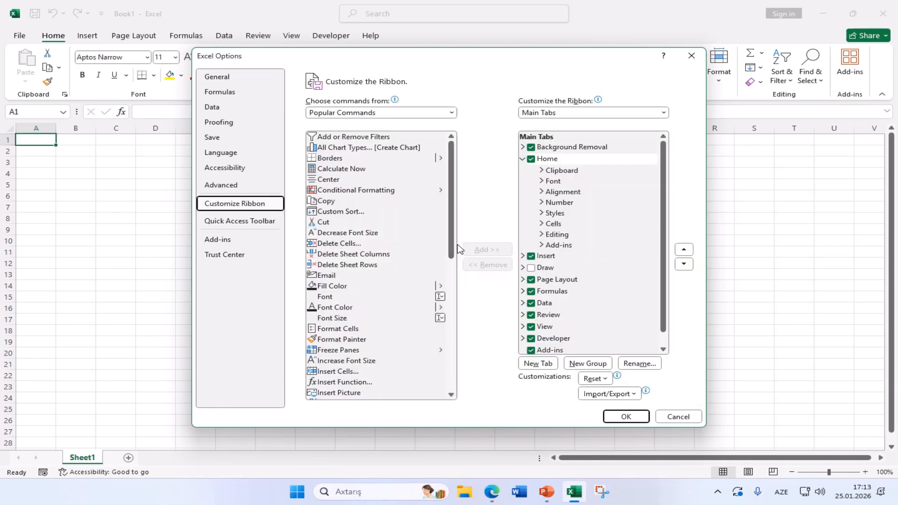
{"action": "left_click", "coordinate": [536, 364]}
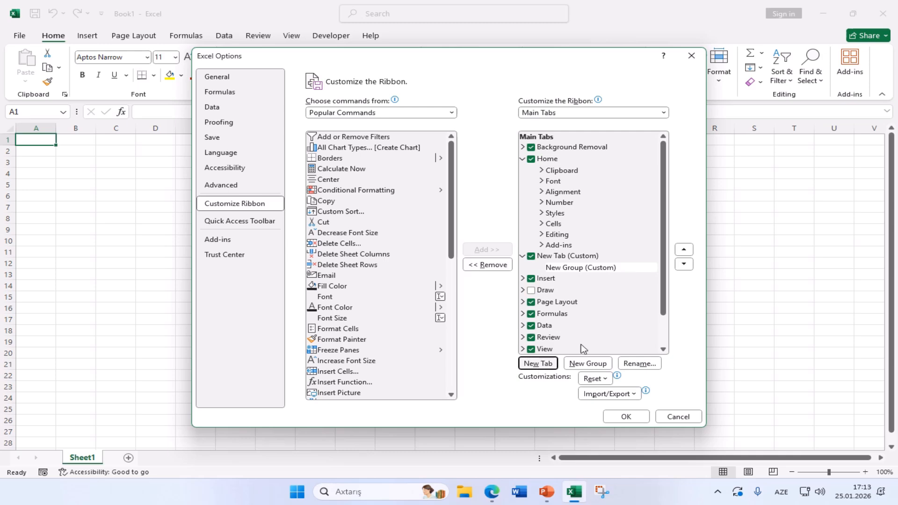
Rename the new custom ribbon tab as "Fərdi tab"
{"action": "left_click", "coordinate": [563, 259]}
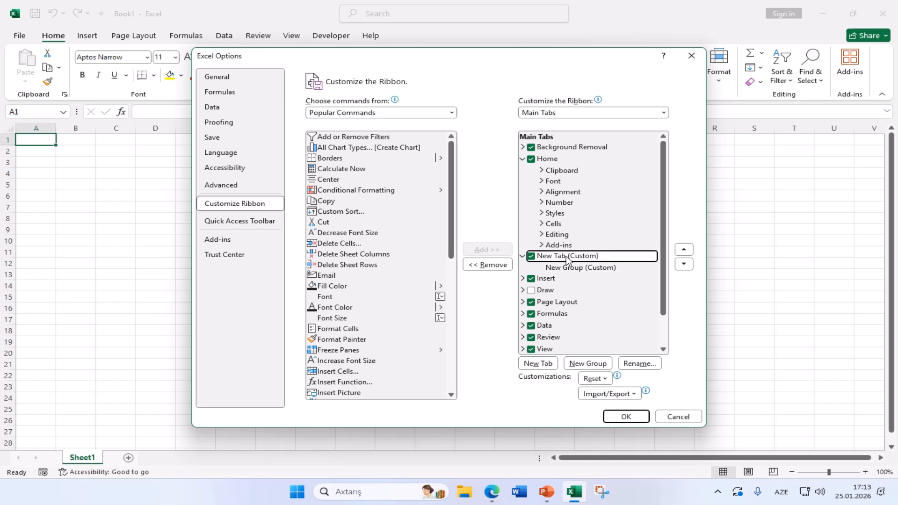
{"action": "left_click", "coordinate": [574, 269]}
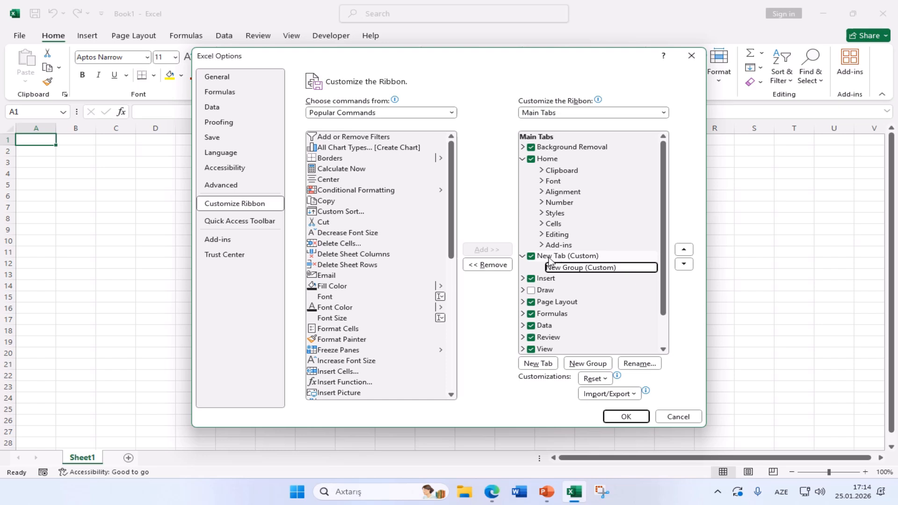
{"action": "left_click", "coordinate": [554, 260]}
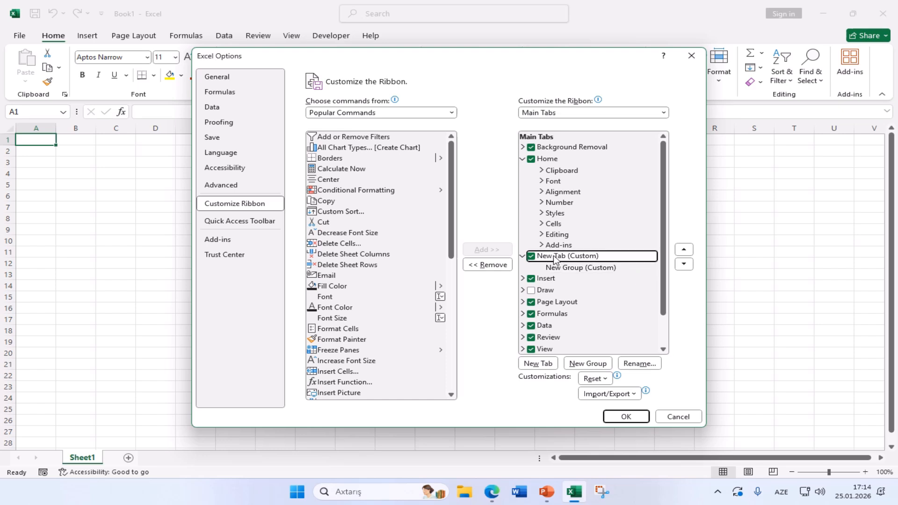
{"action": "right_click", "coordinate": [555, 260]}
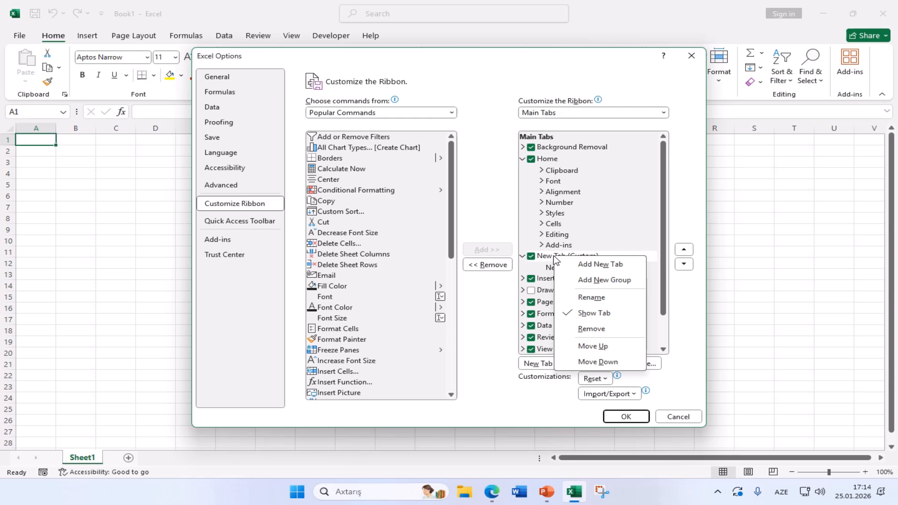
{"action": "left_click", "coordinate": [588, 298]}
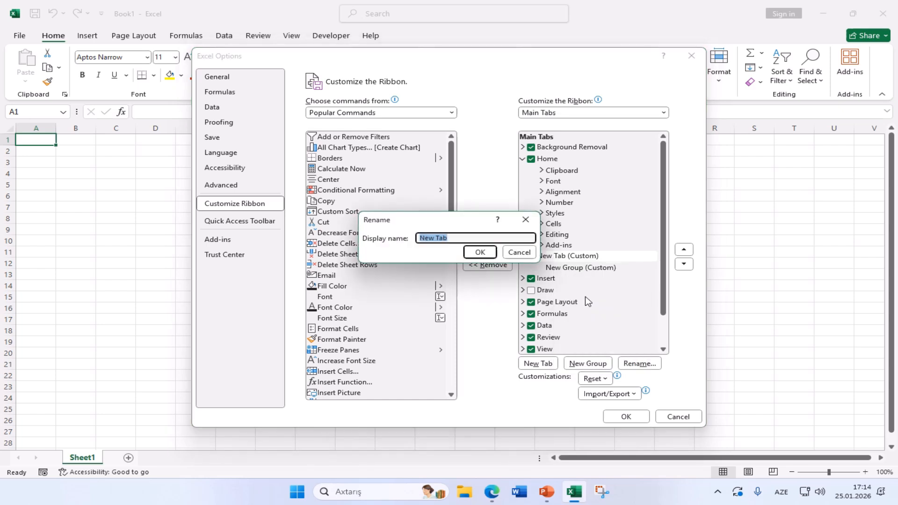
{"action": "type", "text": "Fardi tab"}
{"action": "left_click", "coordinate": [477, 253]}
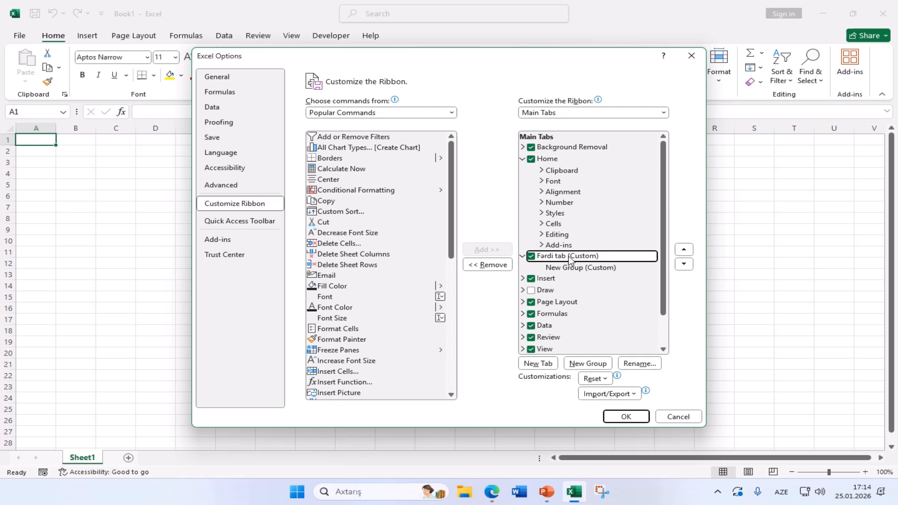
{"action": "right_click", "coordinate": [548, 160]}
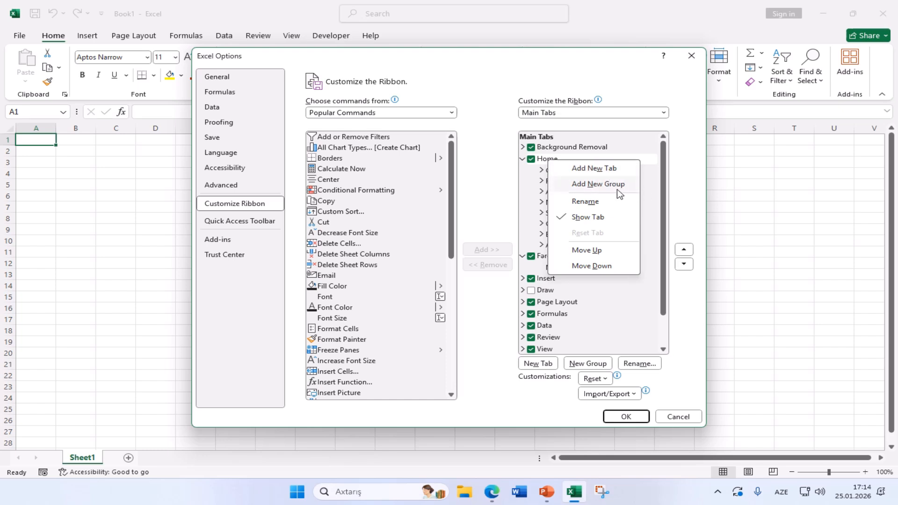
{"action": "left_click", "coordinate": [540, 404]}
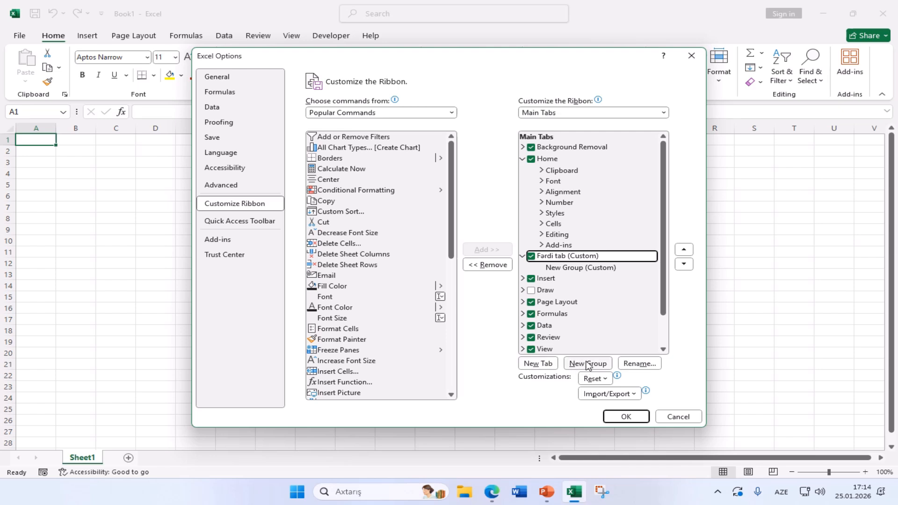
Add two more custom groups to the Fərdi tab below its existing group
{"action": "left_click", "coordinate": [572, 269]}
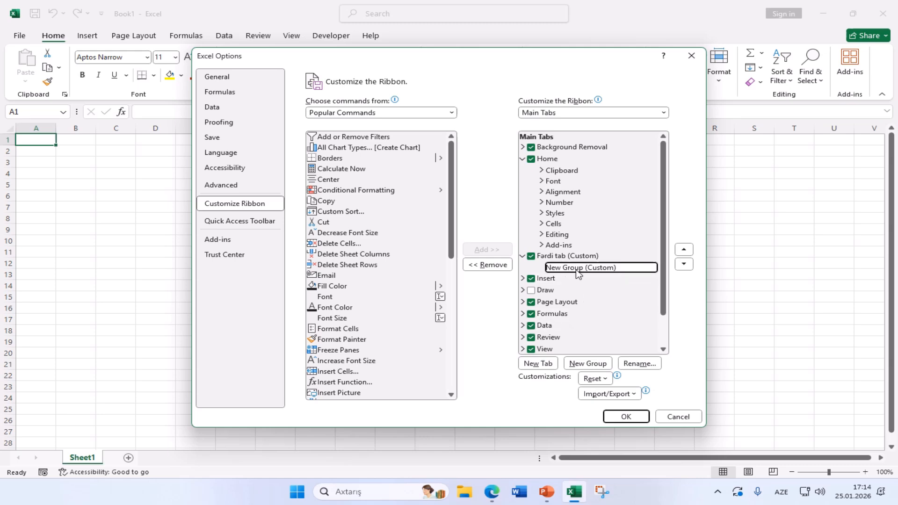
{"action": "left_click", "coordinate": [585, 365]}
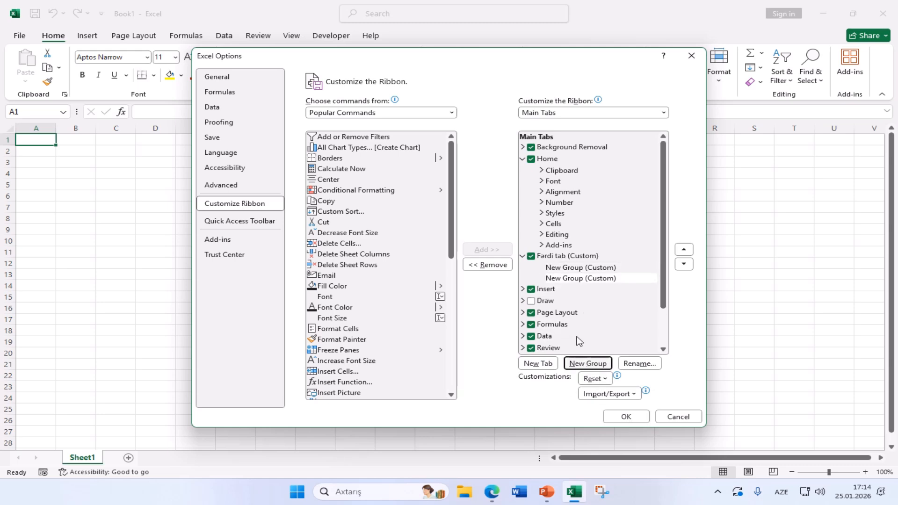
{"action": "left_click", "coordinate": [584, 365]}
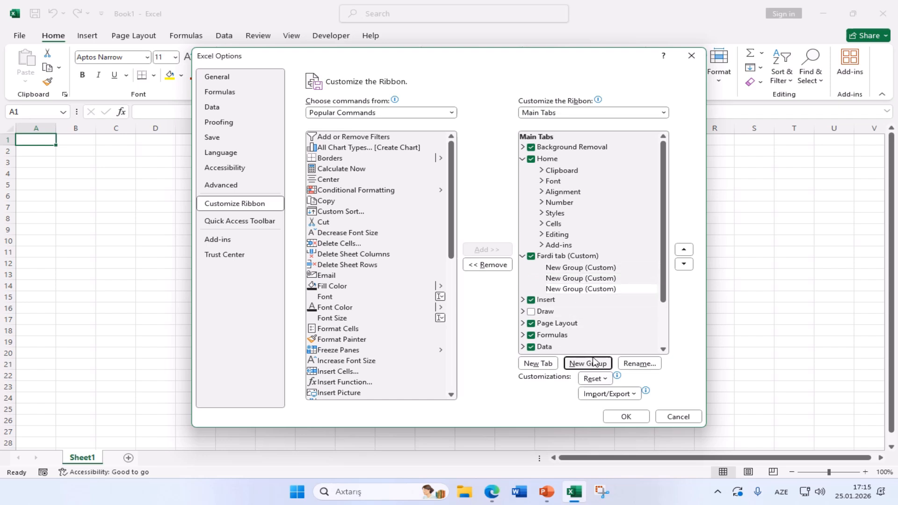
Remove the two extra groups from the Fərdi tab, keeping only its first group
{"action": "right_click", "coordinate": [595, 293]}
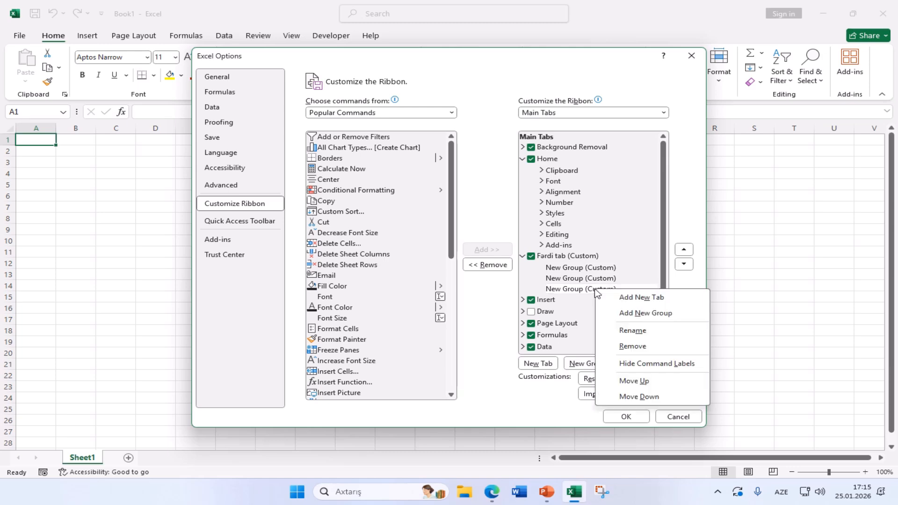
{"action": "left_click", "coordinate": [631, 348]}
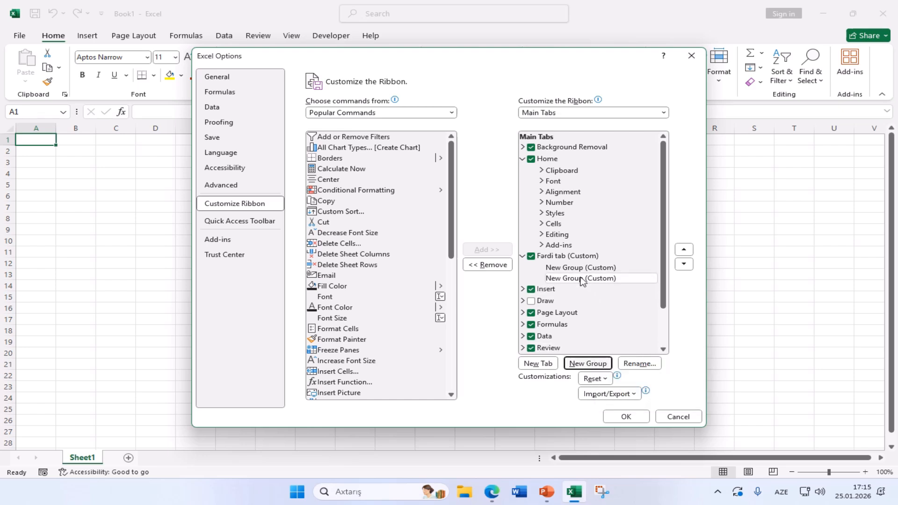
{"action": "right_click", "coordinate": [582, 281]}
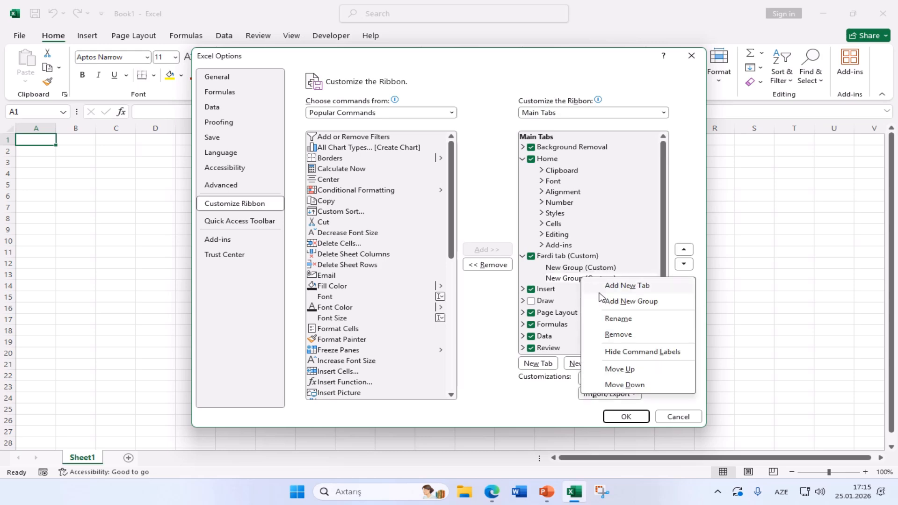
{"action": "left_click", "coordinate": [622, 335]}
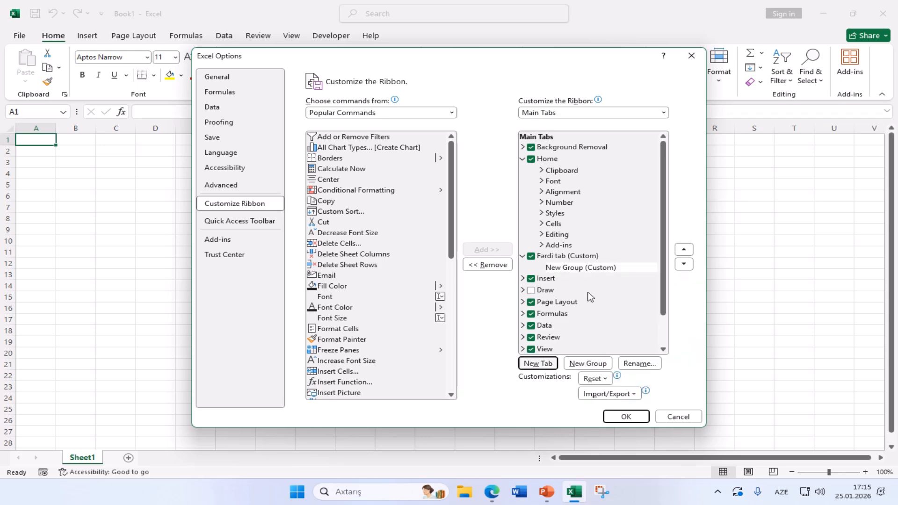
Rename the remaining group in the Fərdi tab as "Rədaktə alətləri"
{"action": "left_click", "coordinate": [579, 269]}
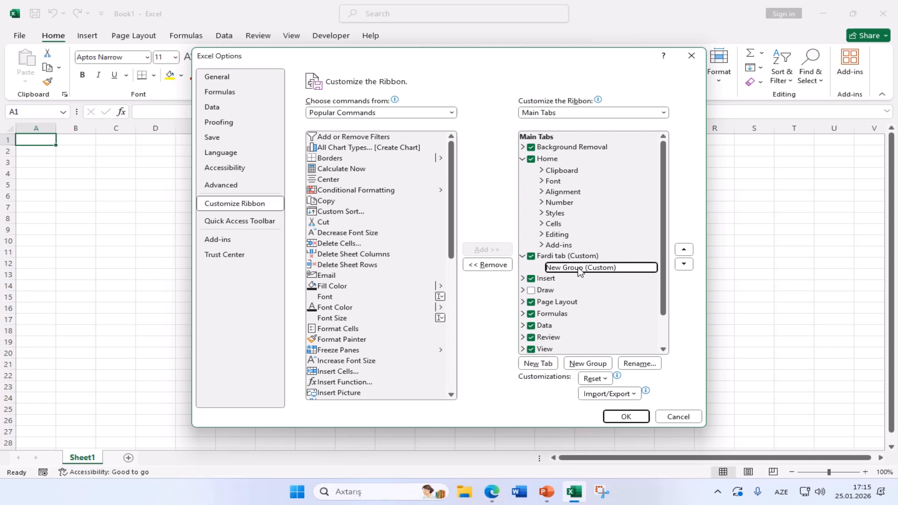
{"action": "right_click", "coordinate": [579, 269]}
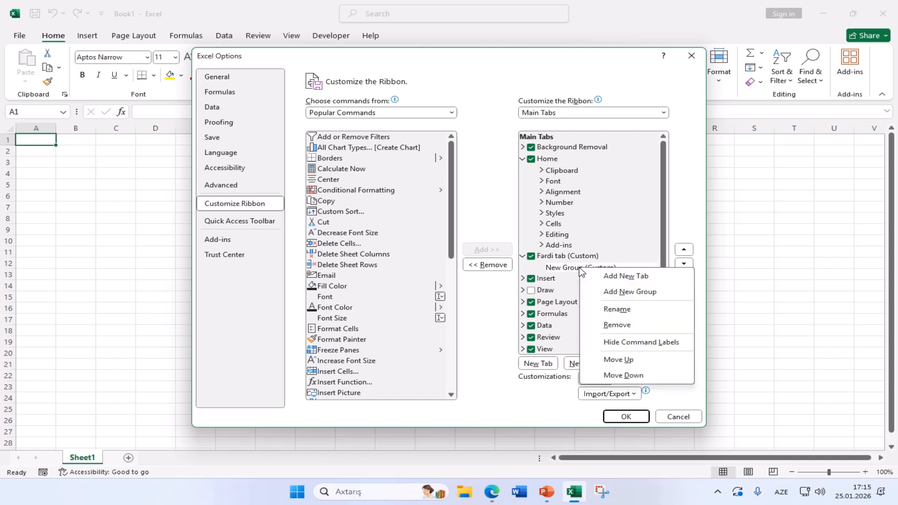
{"action": "left_click", "coordinate": [617, 310]}
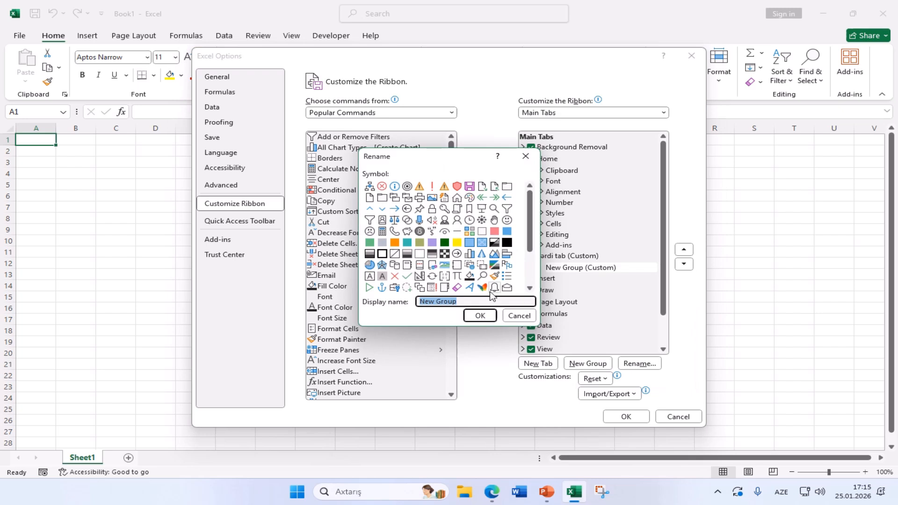
{"action": "type", "text": "Rədaktə alətləri"}
{"action": "left_click", "coordinate": [481, 316]}
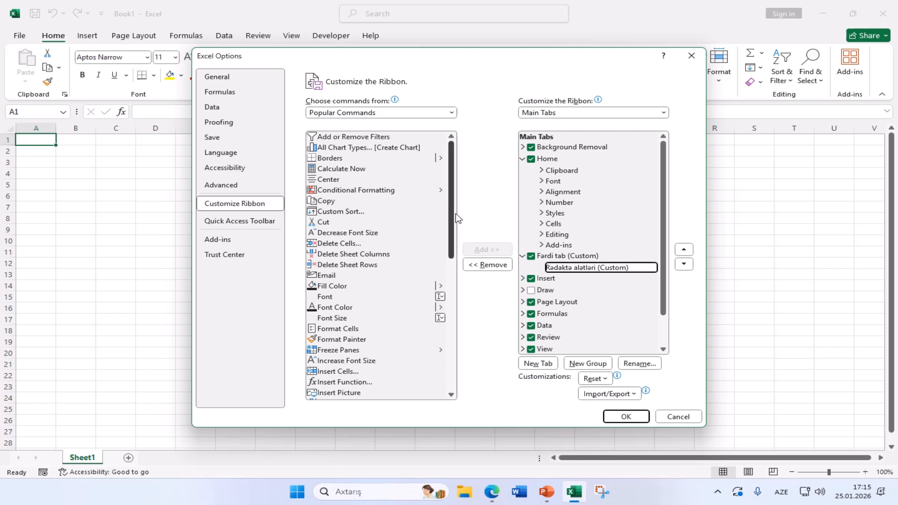
Add the Cut, Copy and Paste commands from Popular Commands to the Rədaktə alətləri group
{"action": "mouse_move", "coordinate": [454, 216]}
{"action": "left_mouse_down"}
{"action": "mouse_move", "coordinate": [448, 329]}
{"action": "mouse_move", "coordinate": [446, 220]}
{"action": "left_mouse_up"}
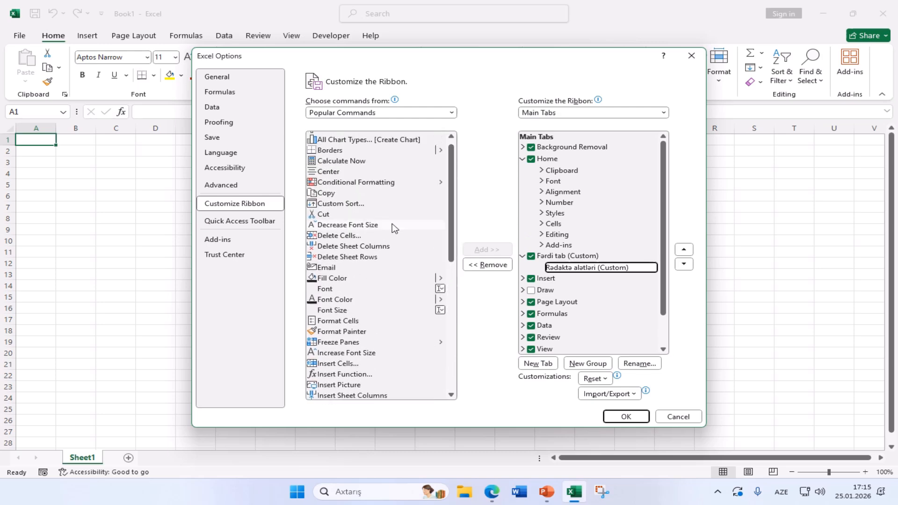
{"action": "left_click", "coordinate": [421, 214]}
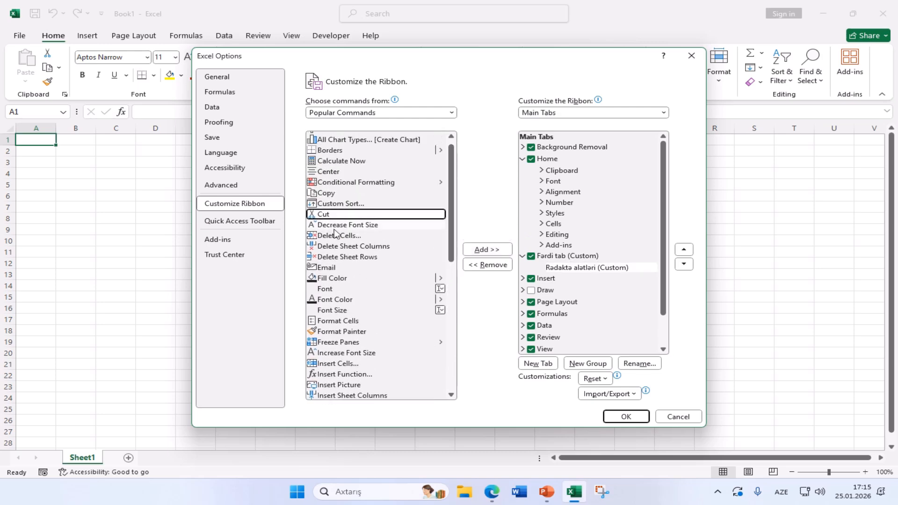
{"action": "left_click", "coordinate": [481, 250]}
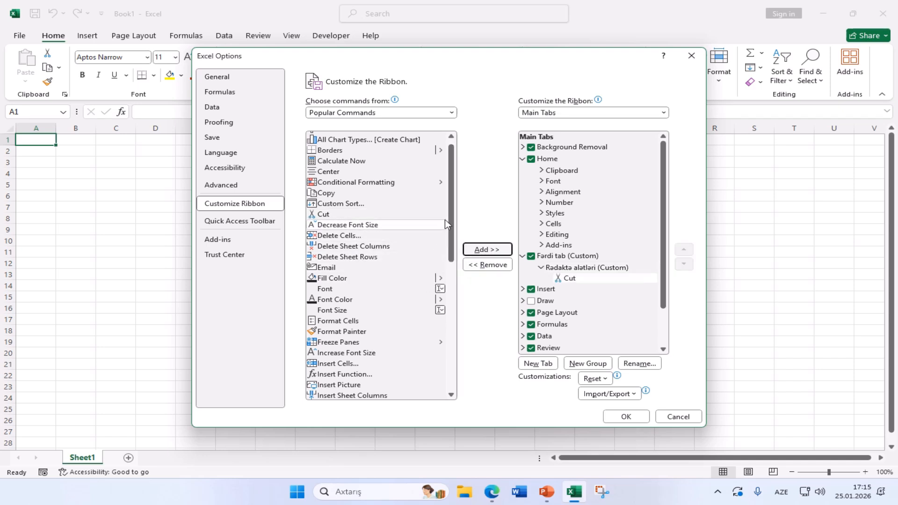
{"action": "left_click", "coordinate": [331, 195]}
{"action": "left_click", "coordinate": [484, 250]}
{"action": "left_click_drag", "start_coordinate": [453, 228], "coordinate": [456, 317]}
{"action": "left_click", "coordinate": [398, 299]}
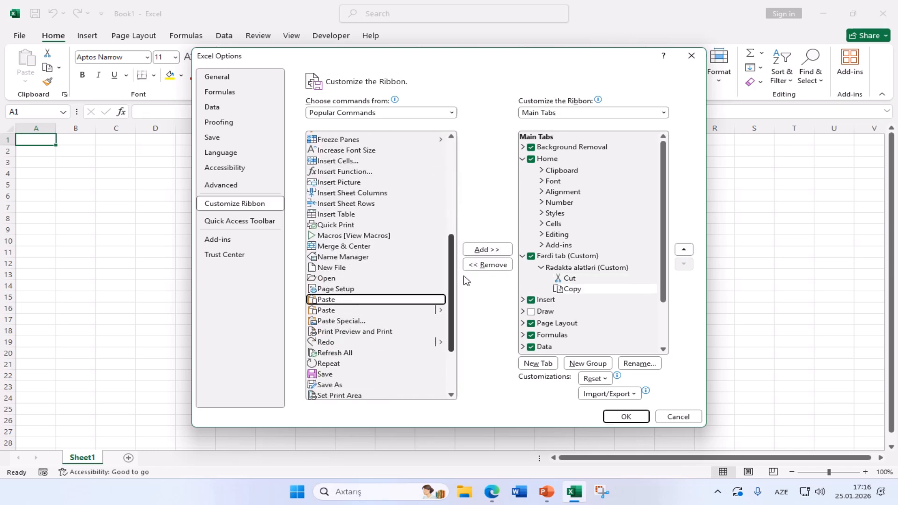
{"action": "left_click", "coordinate": [482, 250]}
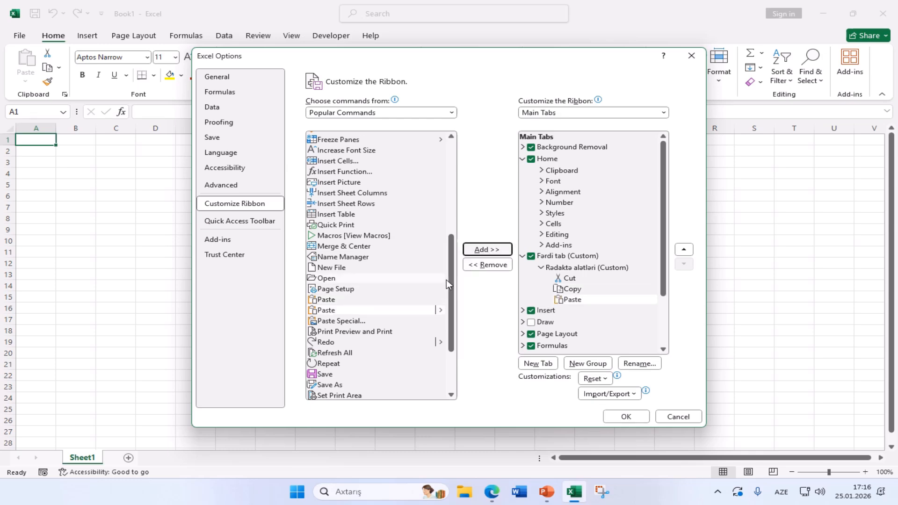
Add Bold and Italic from the Font group of Home under Main Tabs to the Rədaktə alətləri group
{"action": "left_click_drag", "start_coordinate": [448, 298], "coordinate": [457, 161]}
{"action": "left_click", "coordinate": [452, 113]}
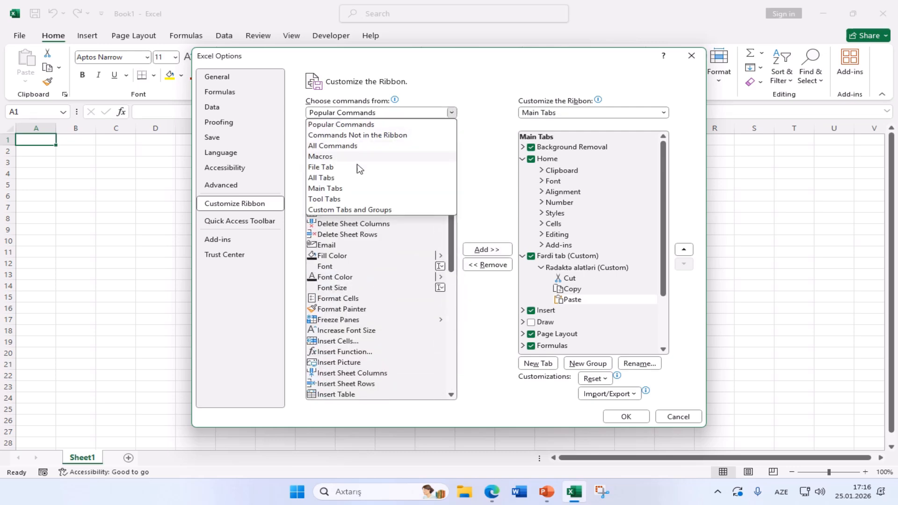
{"action": "left_click", "coordinate": [329, 190]}
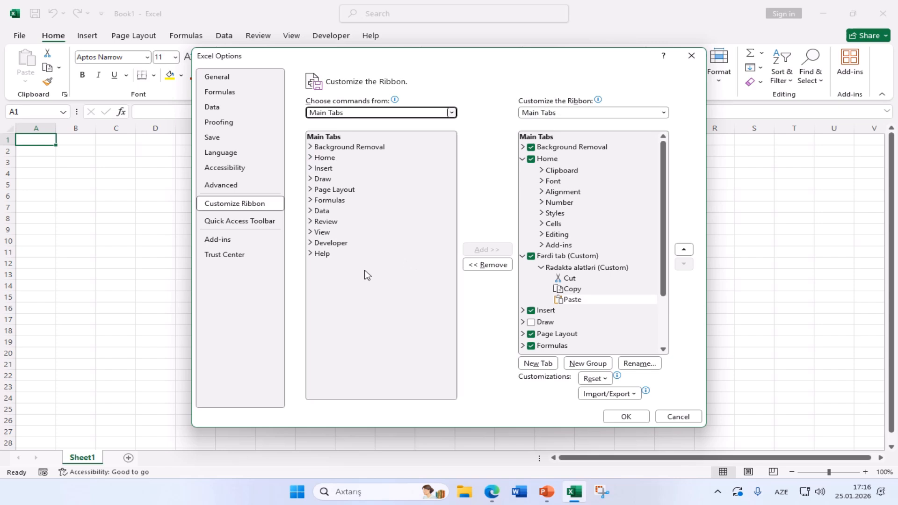
{"action": "left_click", "coordinate": [320, 159]}
{"action": "left_click", "coordinate": [311, 158]}
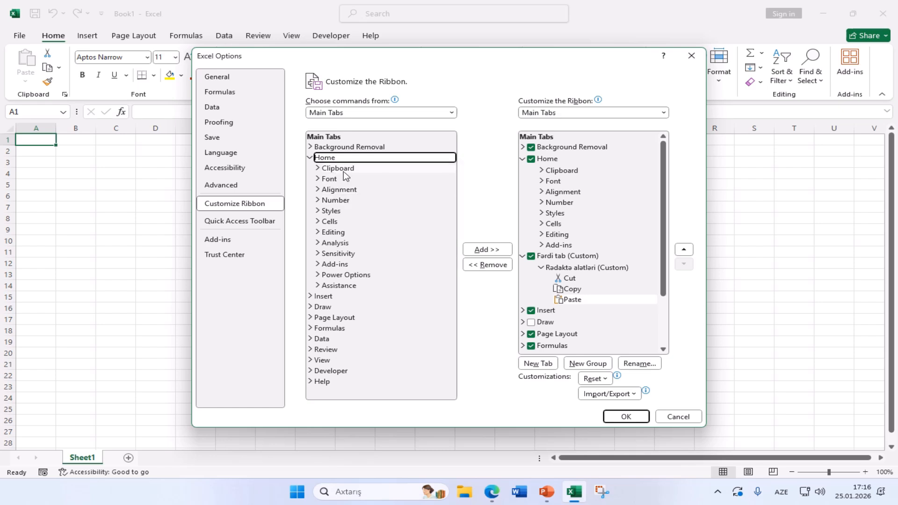
{"action": "left_click", "coordinate": [318, 179]}
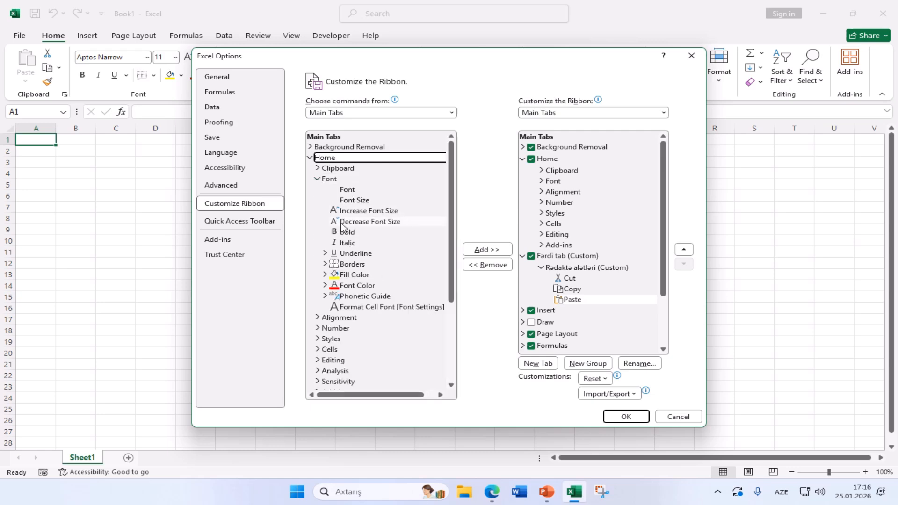
{"action": "left_click", "coordinate": [348, 232]}
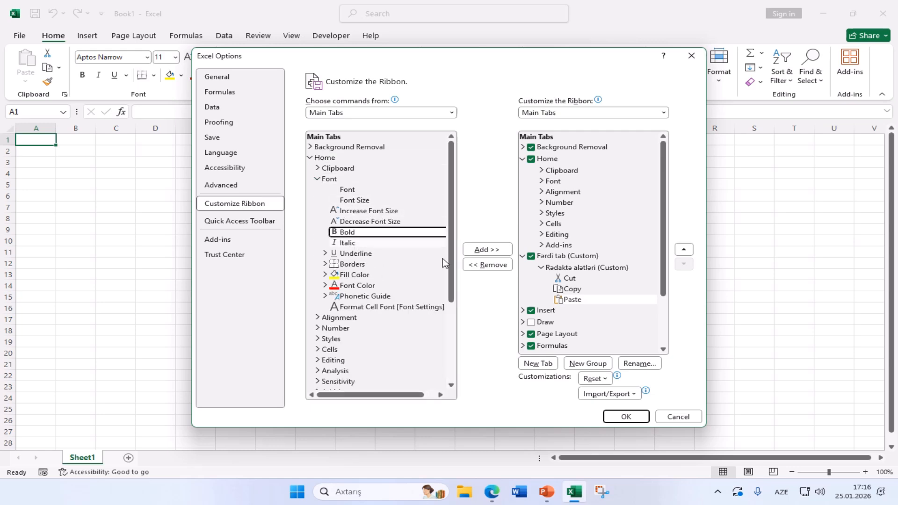
{"action": "left_click", "coordinate": [475, 251]}
{"action": "left_click", "coordinate": [349, 242]}
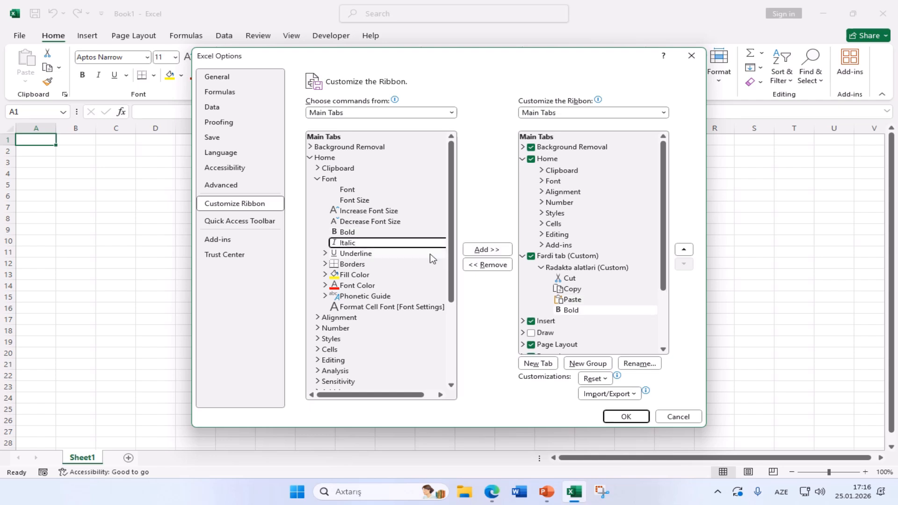
{"action": "left_click", "coordinate": [484, 252]}
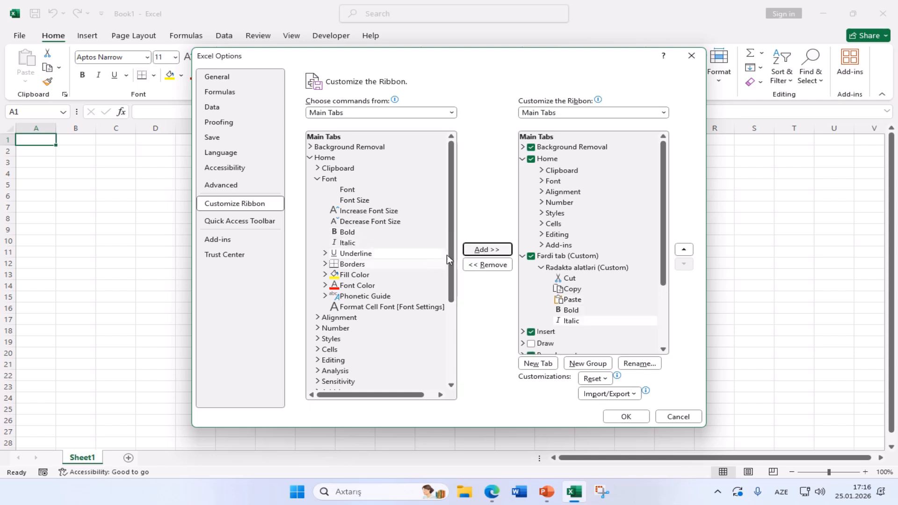
Add Underline, Font Color and Fill Color to the Rədaktə alətləri group, apply the ribbon changes, and display the Fərdi tab
{"action": "left_click", "coordinate": [485, 250]}
{"action": "scroll", "coordinate": [425, 247], "scroll_direction": "down", "scroll_amount": 2}
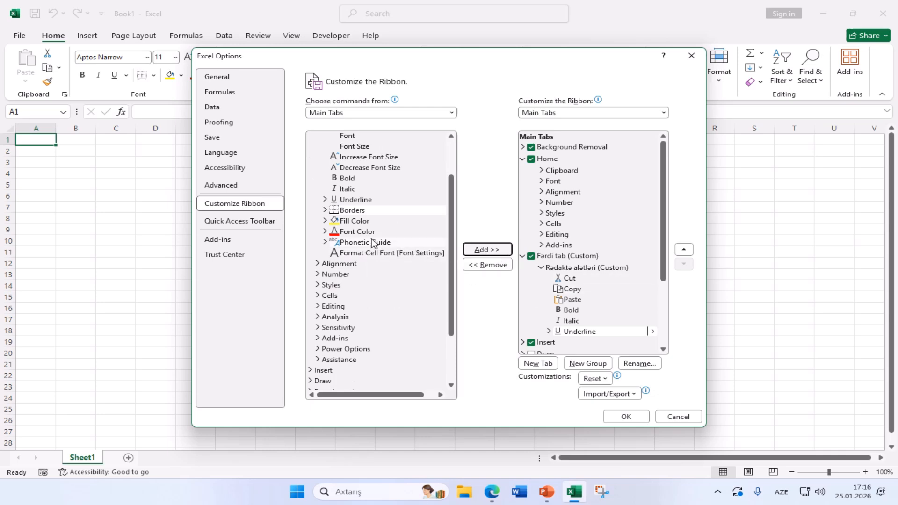
{"action": "left_click_drag", "start_coordinate": [401, 232], "coordinate": [577, 309]}
{"action": "scroll", "coordinate": [587, 293], "scroll_direction": "down", "scroll_amount": 1}
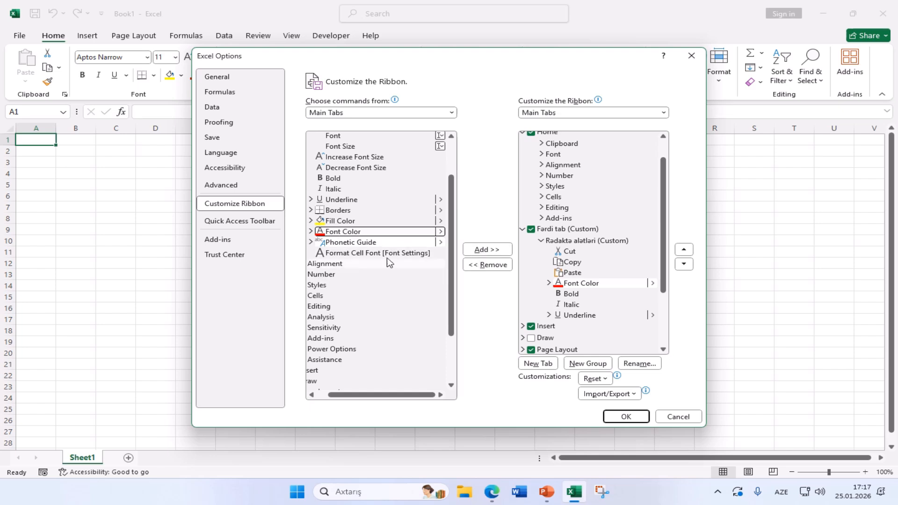
{"action": "left_click", "coordinate": [341, 221]}
{"action": "left_click", "coordinate": [476, 252]}
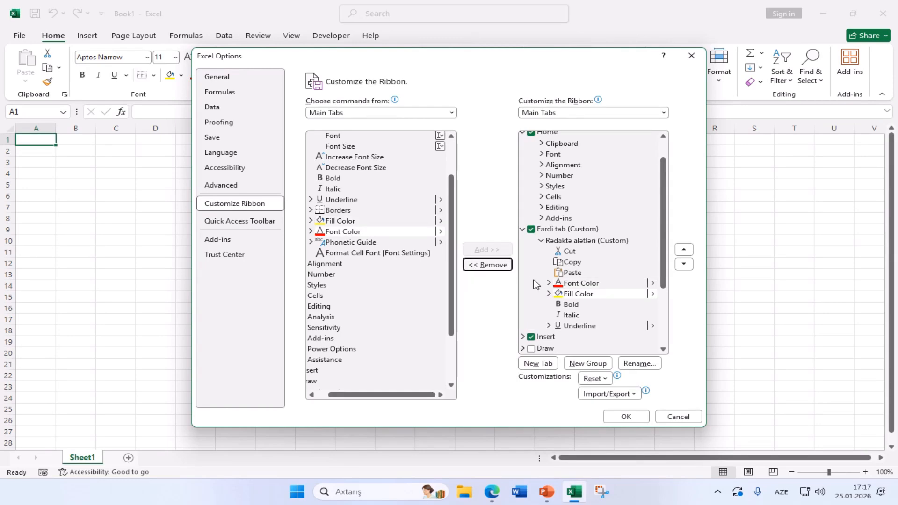
{"action": "left_click", "coordinate": [625, 416]}
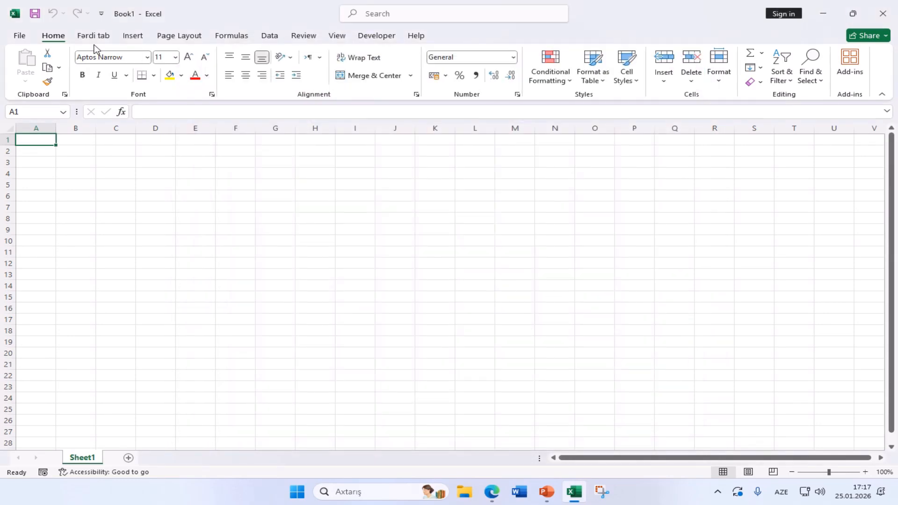
{"action": "left_click", "coordinate": [94, 36]}
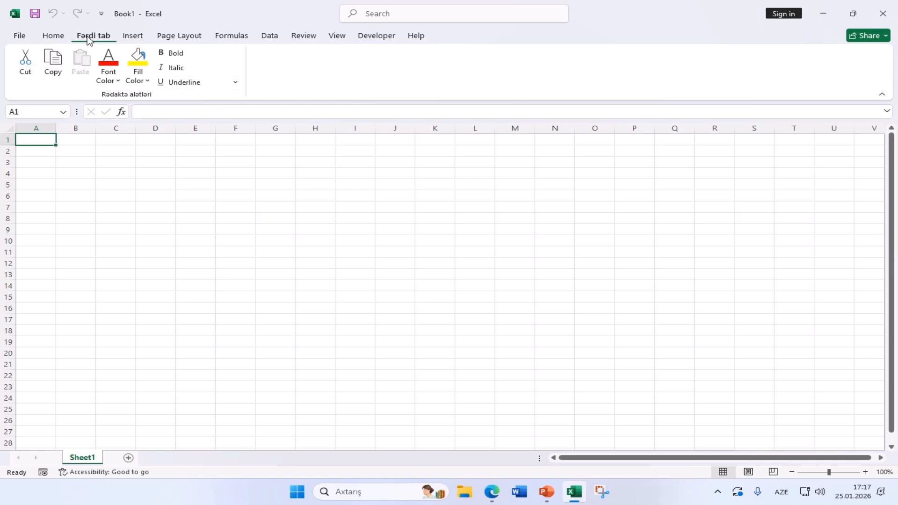
Reopen the ribbon customization options and add a new group to the Fərdi tab
{"action": "left_click", "coordinate": [18, 38]}
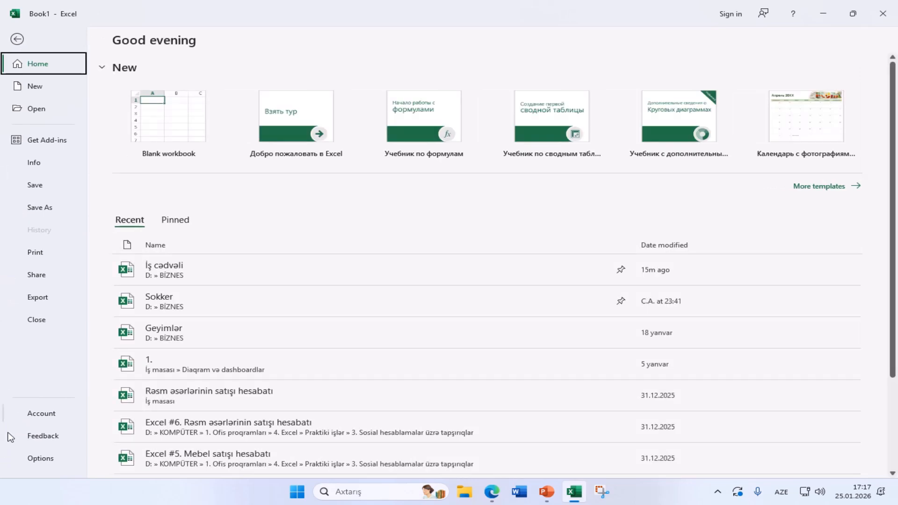
{"action": "left_click", "coordinate": [17, 39]}
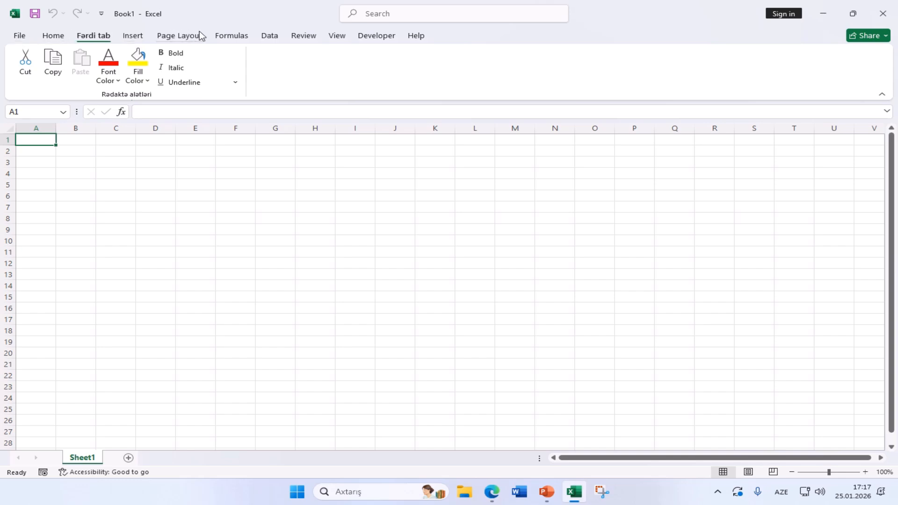
{"action": "right_click", "coordinate": [178, 35]}
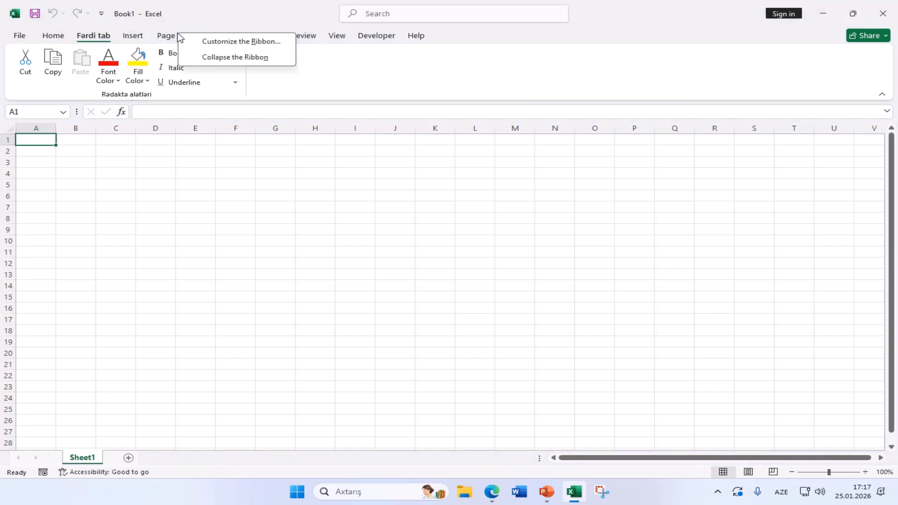
{"action": "left_click", "coordinate": [209, 42]}
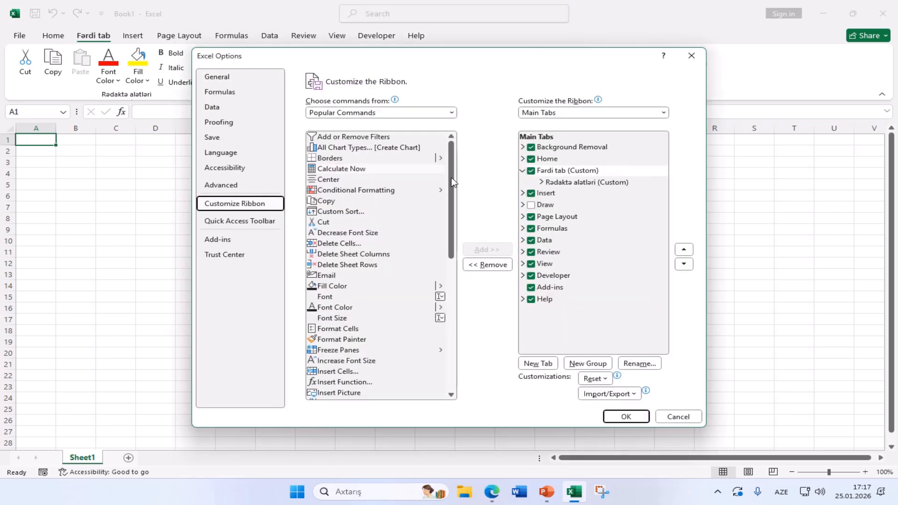
{"action": "left_click", "coordinate": [549, 174]}
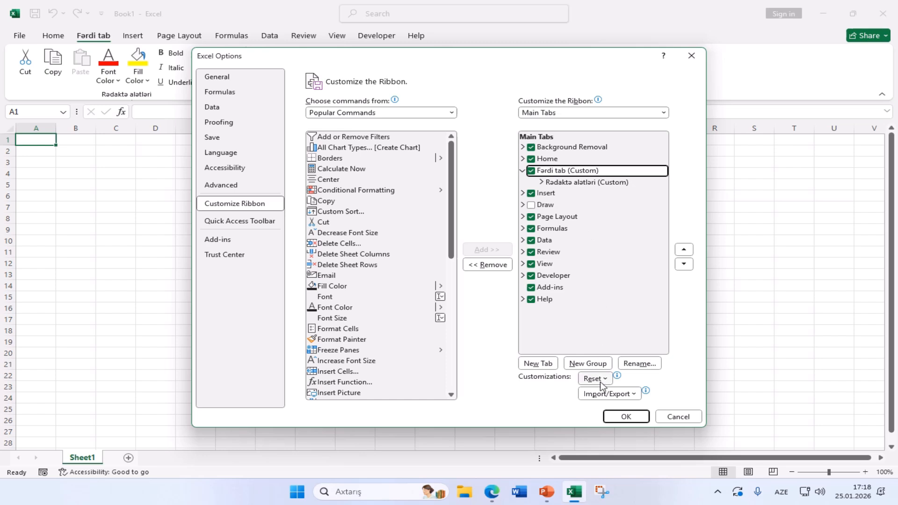
{"action": "left_click", "coordinate": [584, 366]}
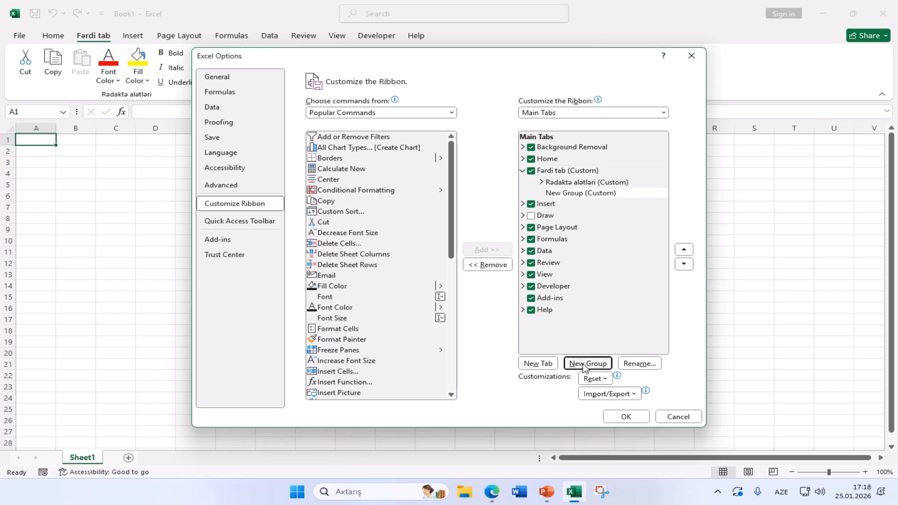
Rename the new group in the Fərdi tab as "Sorğu alətləri"
{"action": "left_click", "coordinate": [579, 194]}
{"action": "right_click", "coordinate": [580, 199]}
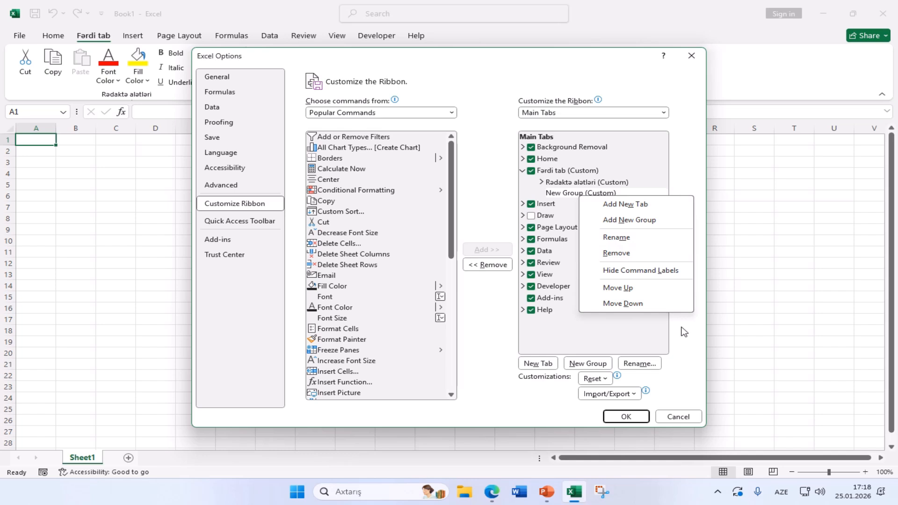
{"action": "left_click", "coordinate": [695, 349]}
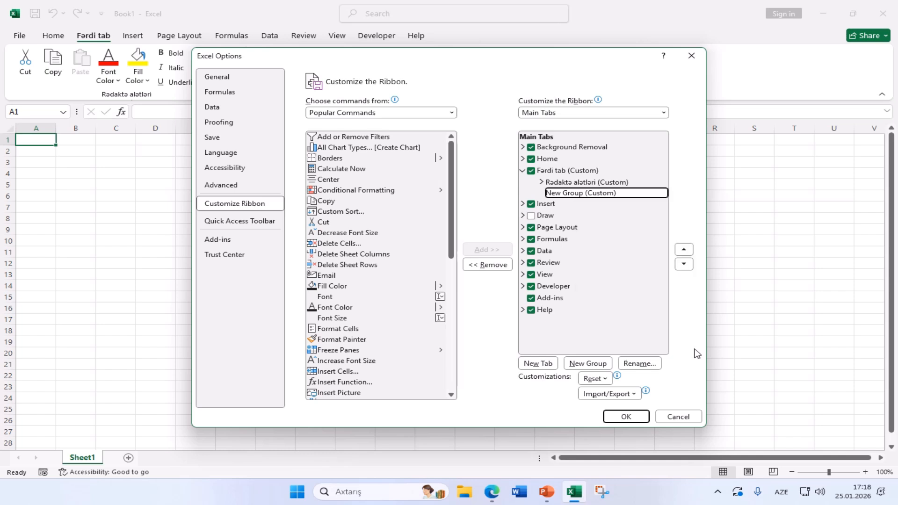
{"action": "left_click", "coordinate": [640, 364]}
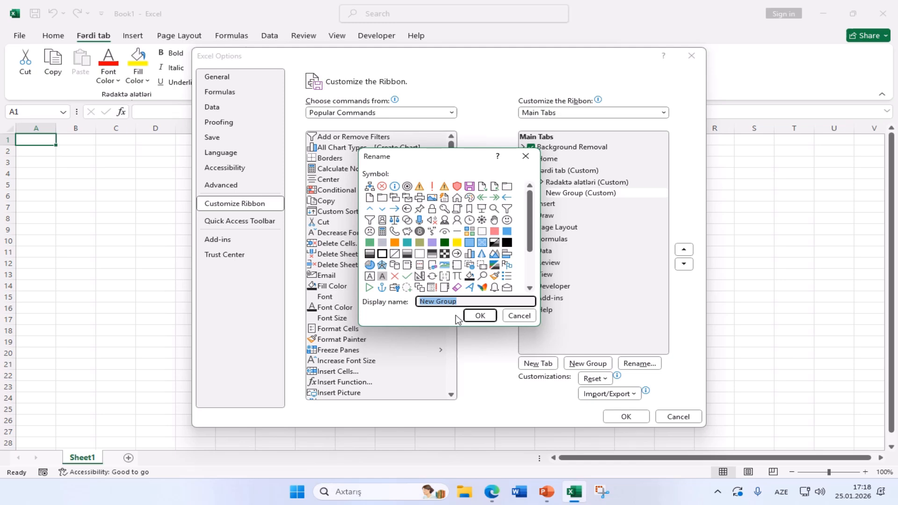
{"action": "type", "text": "Sorğu alətləri"}
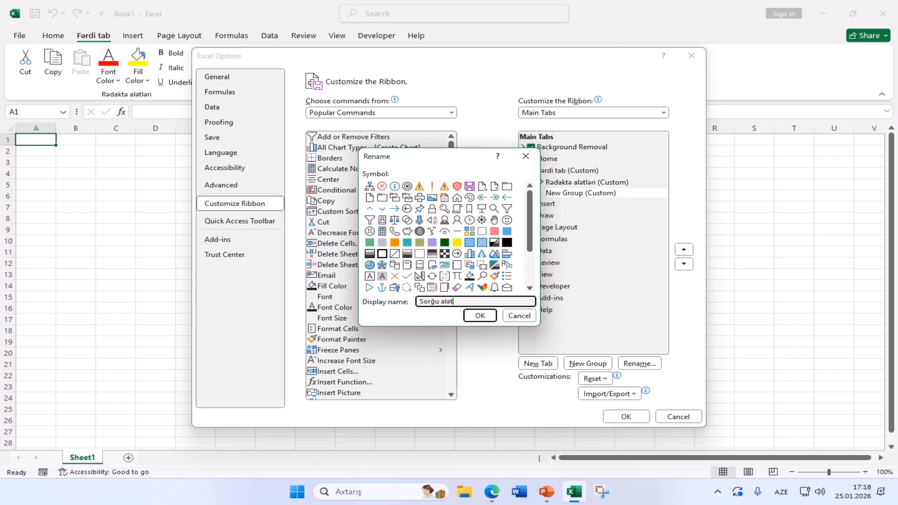
{"action": "left_click", "coordinate": [480, 315]}
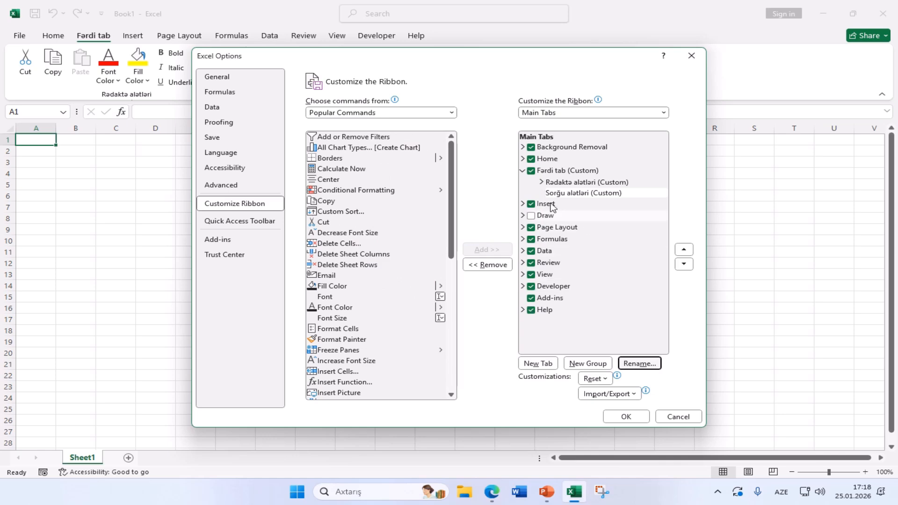
Add the Add or Remove Filters command from Home's Editing group, under Sort & Filter in Main Tabs, to the Sorğu alətləri group
{"action": "left_click", "coordinate": [451, 112]}
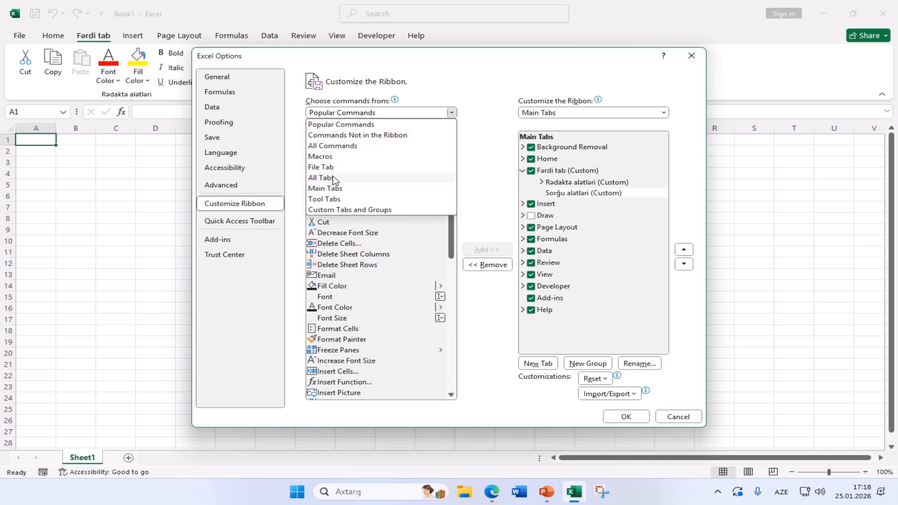
{"action": "left_click", "coordinate": [328, 188]}
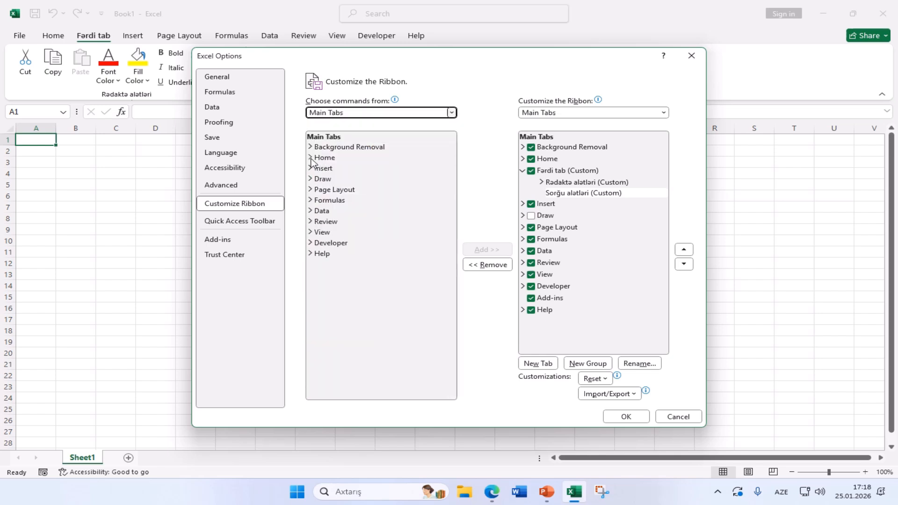
{"action": "left_click", "coordinate": [311, 158]}
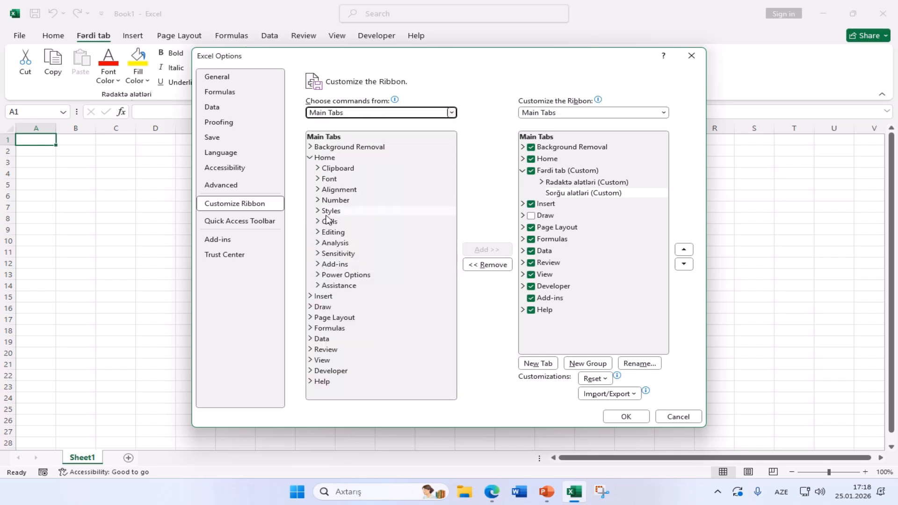
{"action": "left_click", "coordinate": [318, 232]}
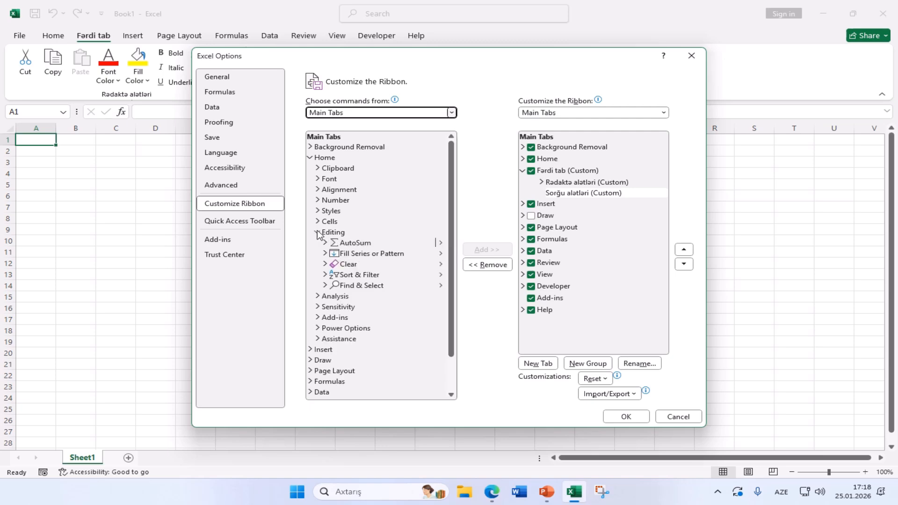
{"action": "left_click", "coordinate": [325, 275]}
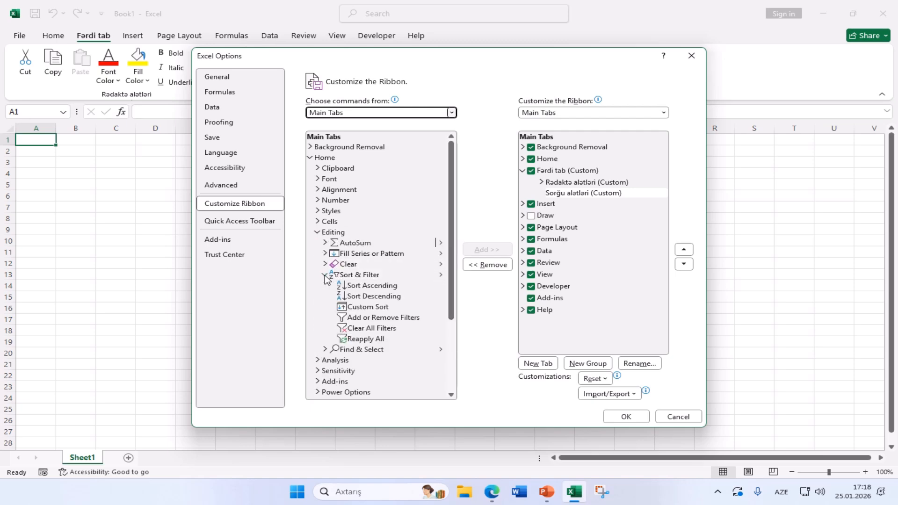
{"action": "left_click", "coordinate": [377, 318]}
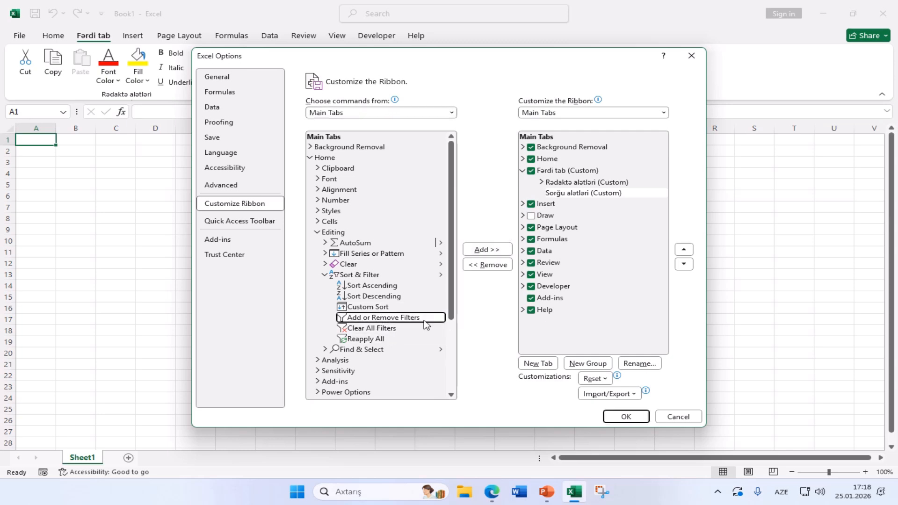
{"action": "left_click", "coordinate": [487, 250]}
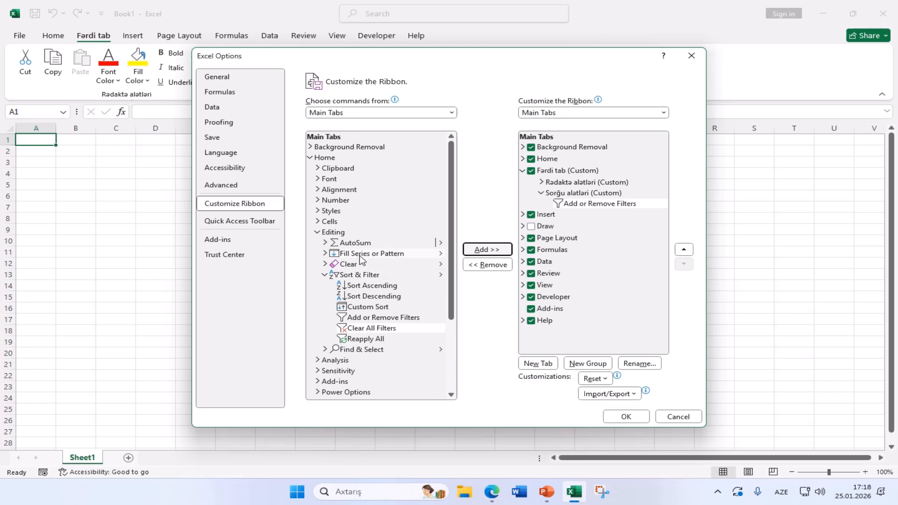
Add Conditional Formatting from the Styles group of Home to the Sorğu alətləri group and apply the ribbon changes
{"action": "left_click", "coordinate": [324, 276]}
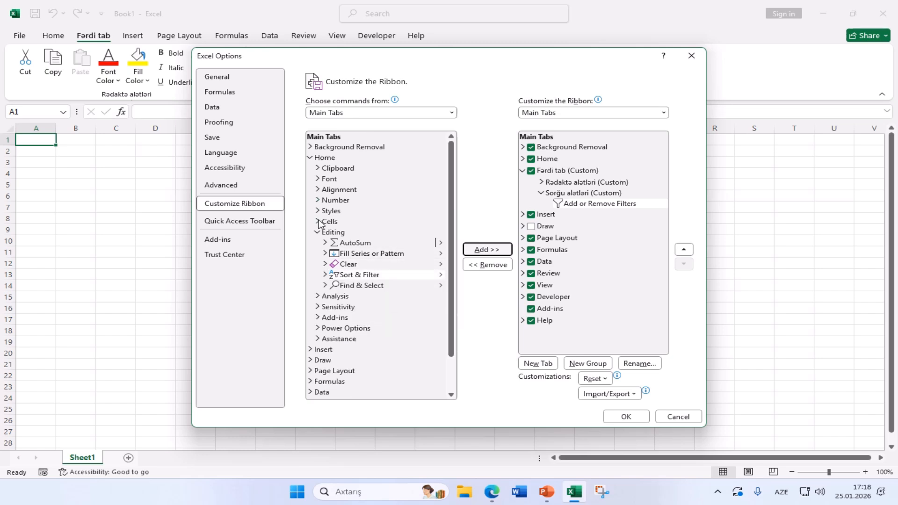
{"action": "left_click", "coordinate": [319, 213]}
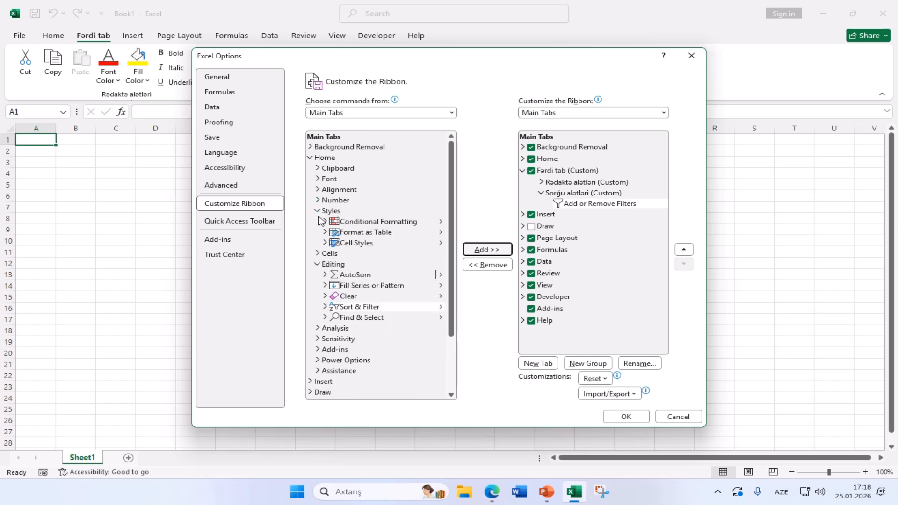
{"action": "left_click", "coordinate": [365, 222]}
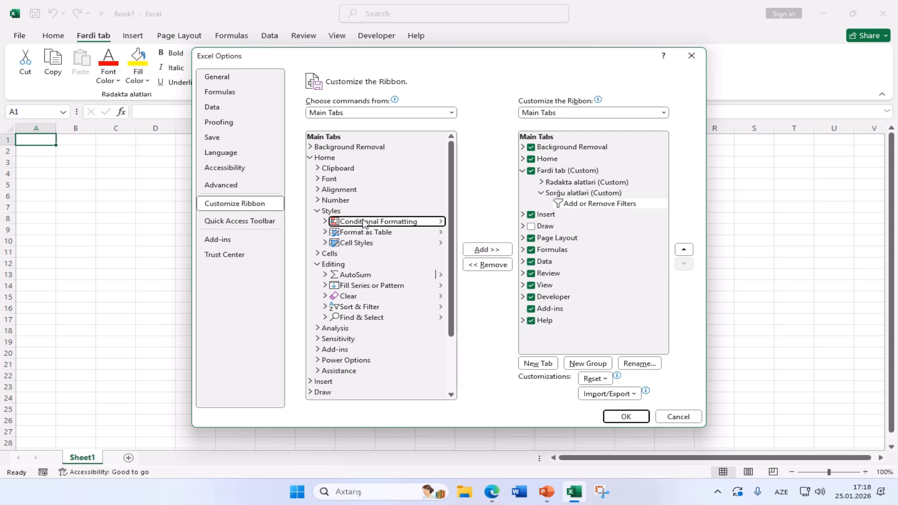
{"action": "left_click", "coordinate": [482, 250]}
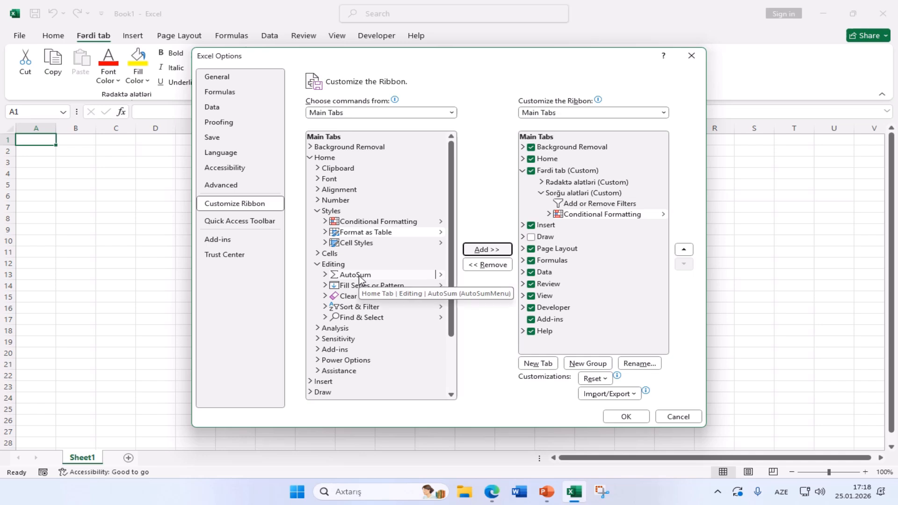
{"action": "left_click", "coordinate": [319, 211]}
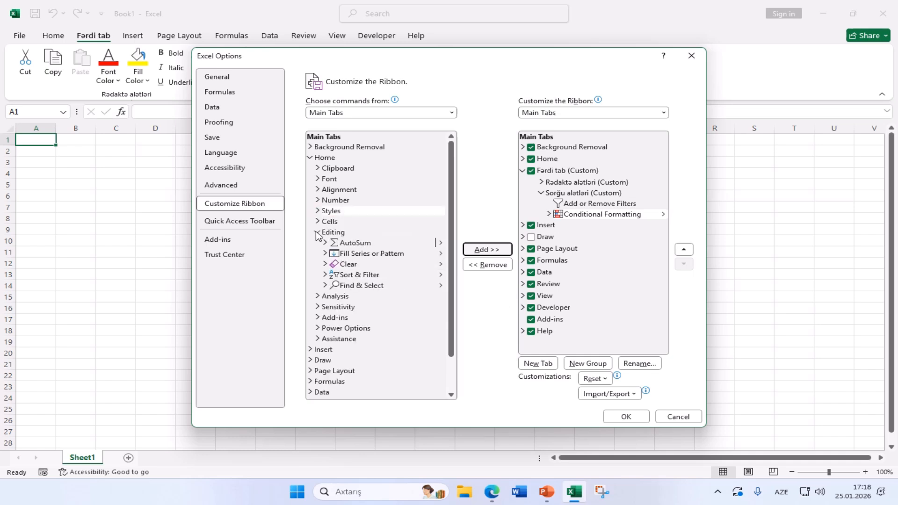
{"action": "left_click", "coordinate": [317, 233]}
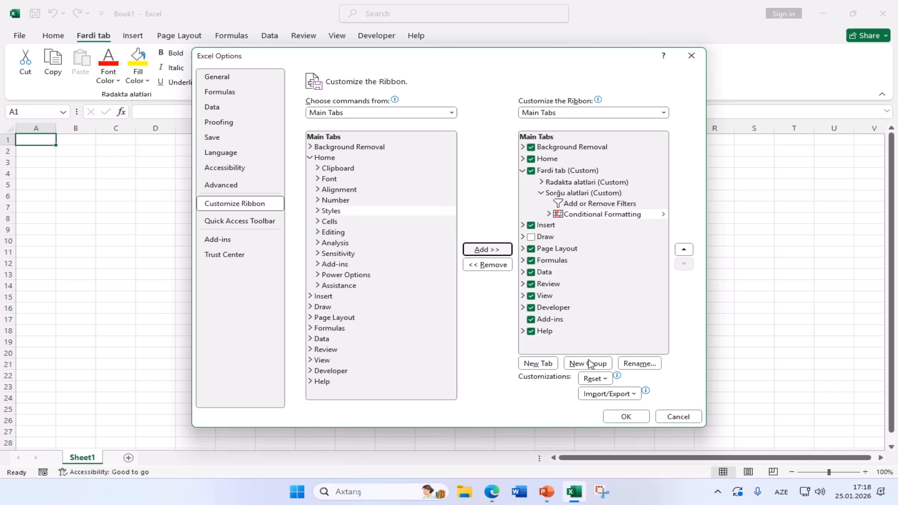
{"action": "left_click", "coordinate": [627, 417]}
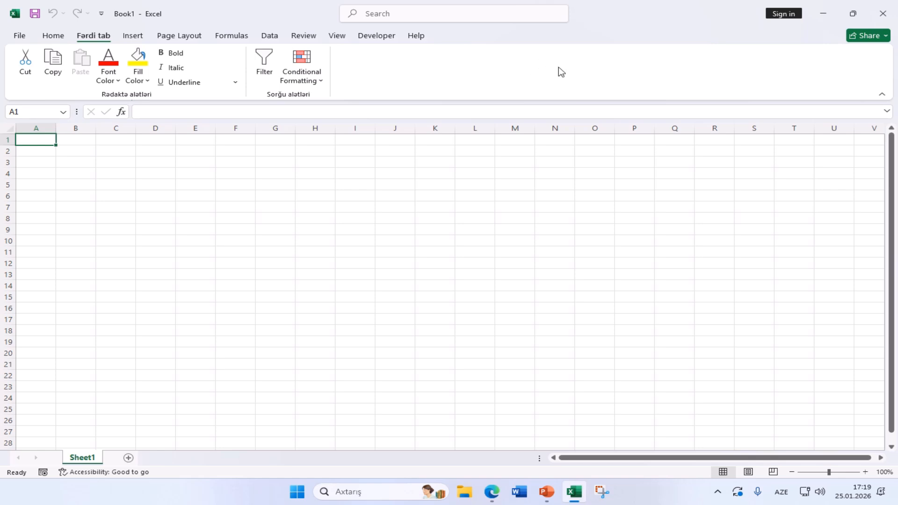
Open the ribbon customization options again and select the Fərdi tab in the Main Tabs list
{"action": "right_click", "coordinate": [588, 75]}
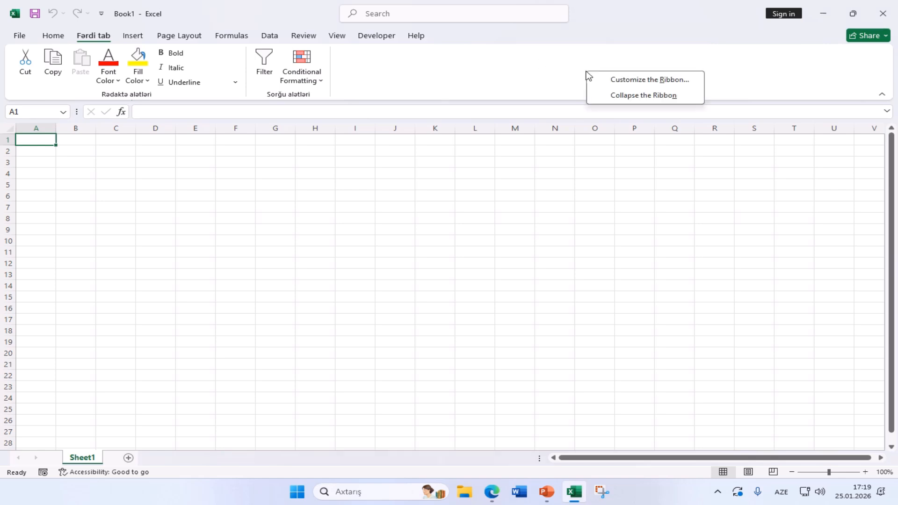
{"action": "left_click", "coordinate": [630, 83]}
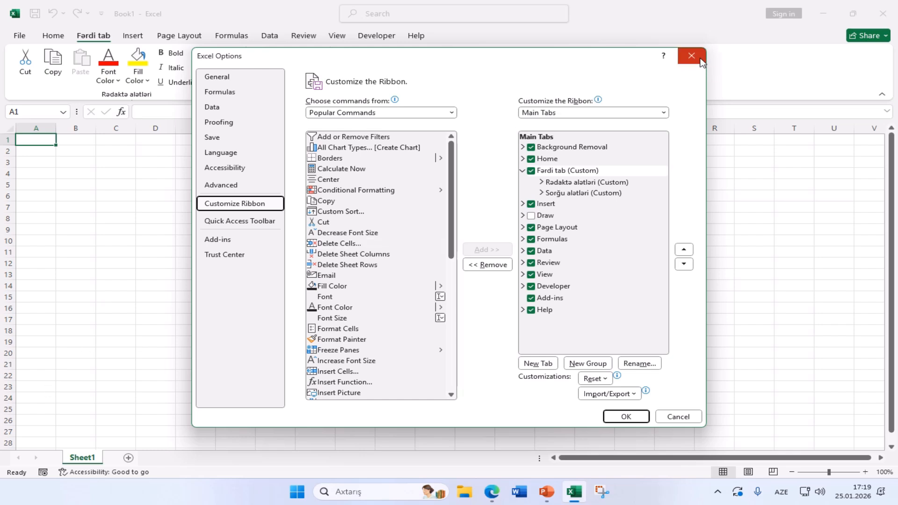
{"action": "left_click", "coordinate": [556, 172]}
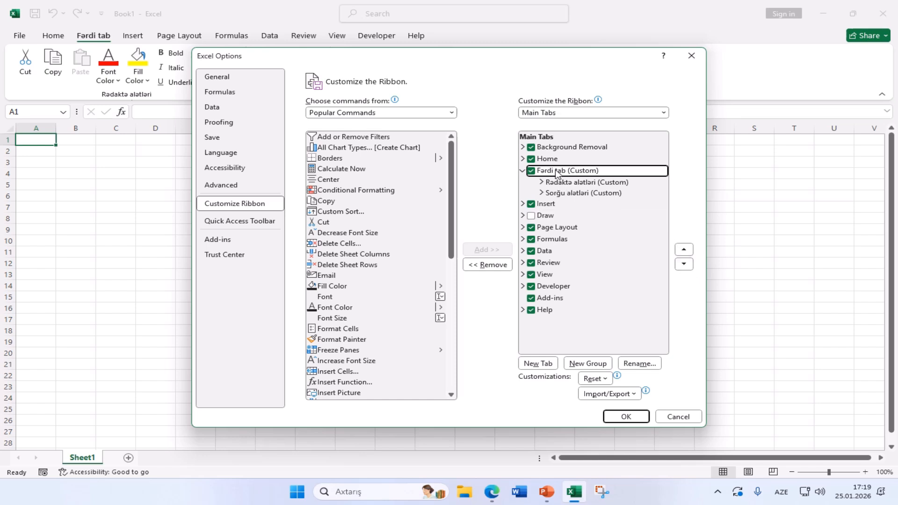
Move the Fərdi tab down the ribbon order until it sits directly after Developer
{"action": "left_click", "coordinate": [685, 267]}
{"action": "left_click", "coordinate": [685, 266]}
{"action": "left_click", "coordinate": [685, 267]}
{"action": "left_click", "coordinate": [685, 267]}
{"action": "left_click", "coordinate": [685, 266]}
{"action": "left_click", "coordinate": [685, 266]}
{"action": "left_click", "coordinate": [685, 264]}
{"action": "left_click", "coordinate": [685, 264]}
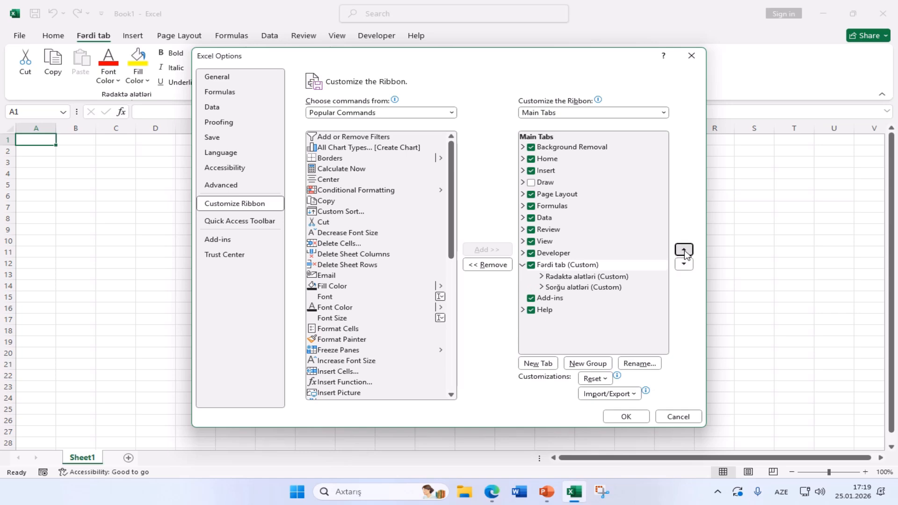
Move the Fərdi tab back up the ribbon order to directly after Home and keep it selected
{"action": "left_click", "coordinate": [686, 253]}
{"action": "left_click", "coordinate": [686, 252]}
{"action": "left_click", "coordinate": [686, 253]}
{"action": "left_click", "coordinate": [685, 253]}
{"action": "left_click", "coordinate": [685, 253]}
{"action": "left_click", "coordinate": [685, 253]}
{"action": "left_click", "coordinate": [685, 252]}
{"action": "left_click", "coordinate": [686, 253]}
{"action": "left_click", "coordinate": [545, 173]}
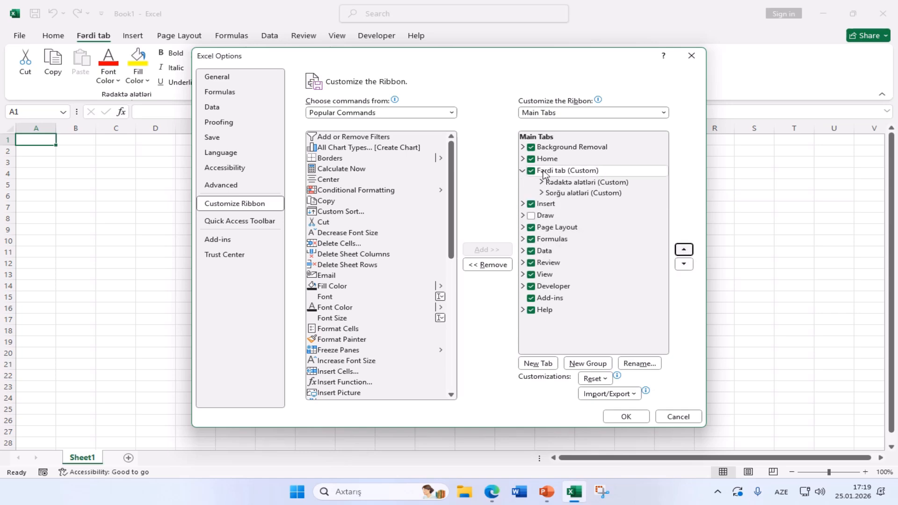
Move the Fərdi tab one place down the ribbon order to after Insert, and back up to directly after Home
{"action": "right_click", "coordinate": [546, 170]}
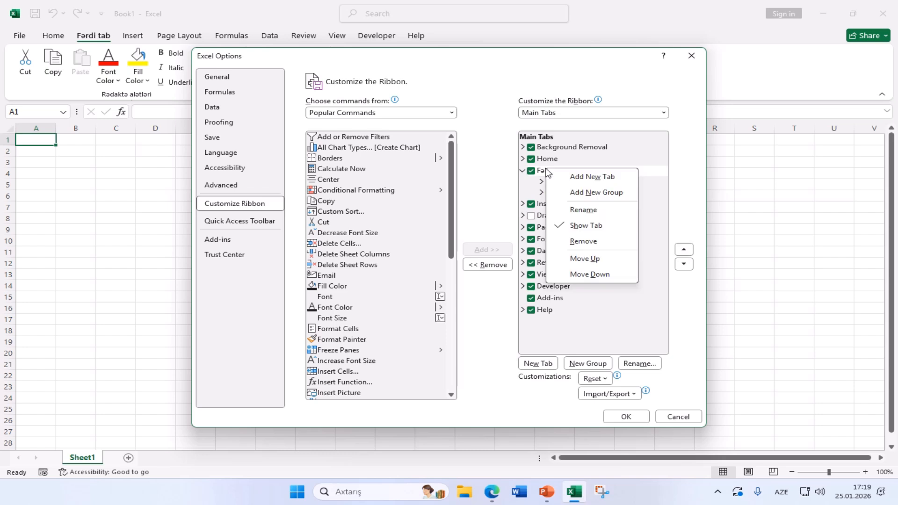
{"action": "left_click", "coordinate": [583, 276]}
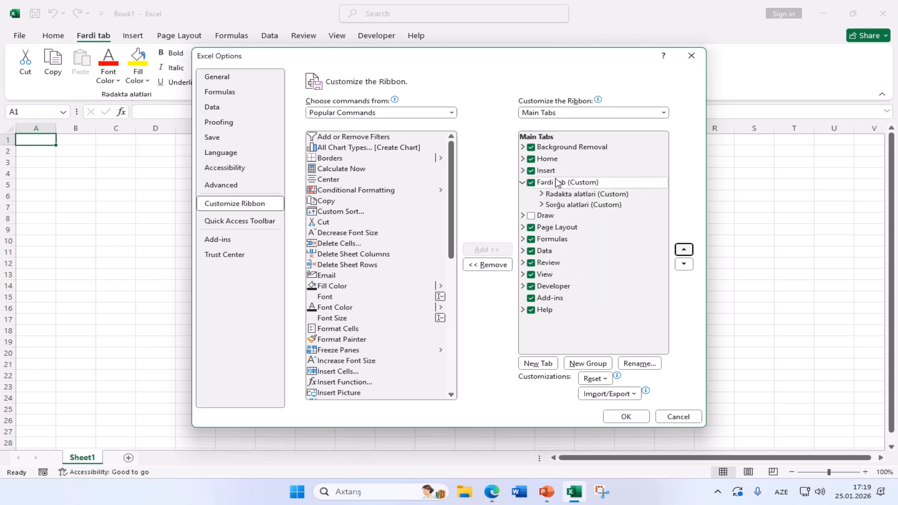
{"action": "right_click", "coordinate": [551, 183]}
{"action": "left_click", "coordinate": [595, 271]}
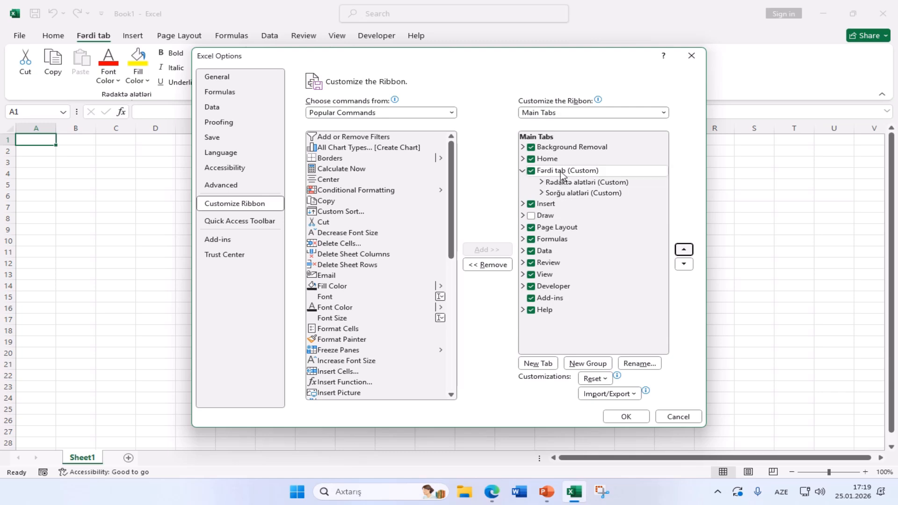
Move the Fərdi tab several places down the ribbon order and return it to directly after Home
{"action": "right_click", "coordinate": [556, 172]}
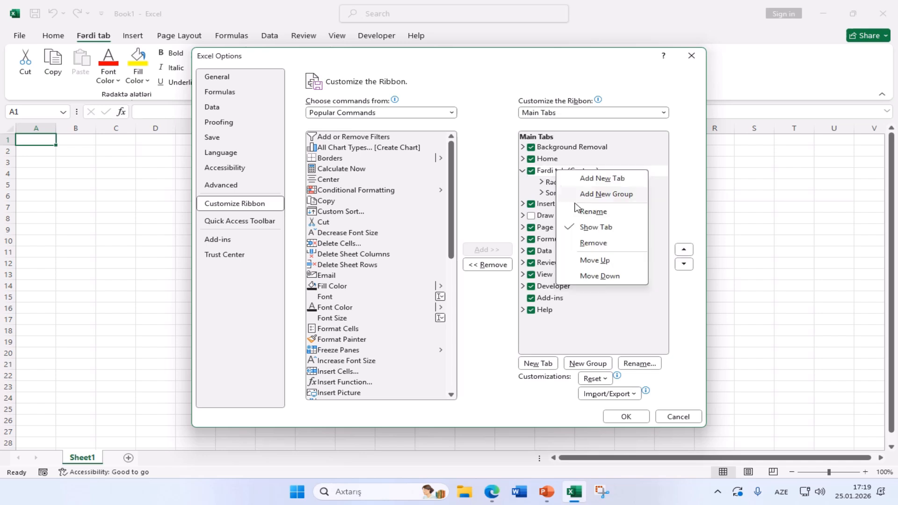
{"action": "left_click", "coordinate": [599, 276]}
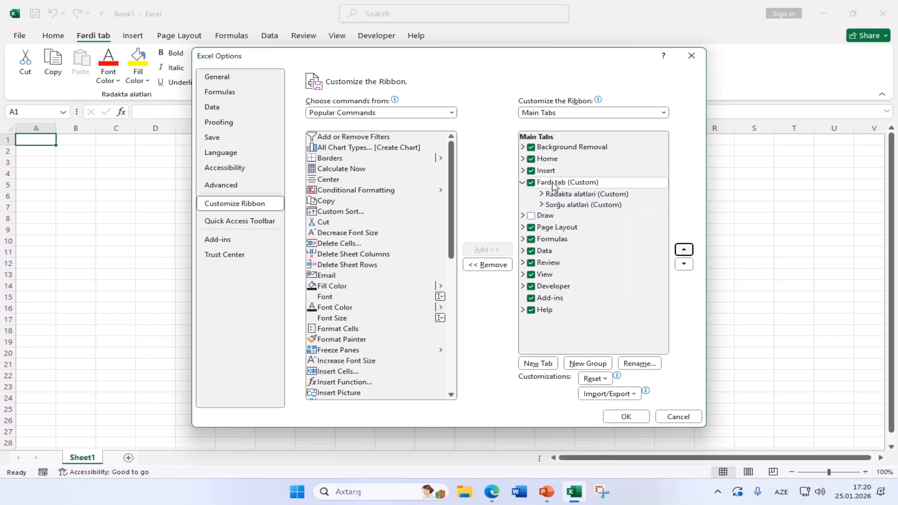
{"action": "right_click", "coordinate": [555, 183]}
{"action": "left_click", "coordinate": [590, 288]}
{"action": "left_click", "coordinate": [685, 264]}
{"action": "left_click", "coordinate": [685, 265]}
{"action": "left_click", "coordinate": [684, 265]}
{"action": "left_click", "coordinate": [684, 265]}
{"action": "left_click", "coordinate": [685, 265]}
{"action": "left_click", "coordinate": [684, 265]}
{"action": "left_click", "coordinate": [683, 249]}
{"action": "left_click", "coordinate": [684, 250]}
{"action": "left_click", "coordinate": [683, 249]}
{"action": "left_click", "coordinate": [684, 250]}
{"action": "left_click", "coordinate": [684, 250]}
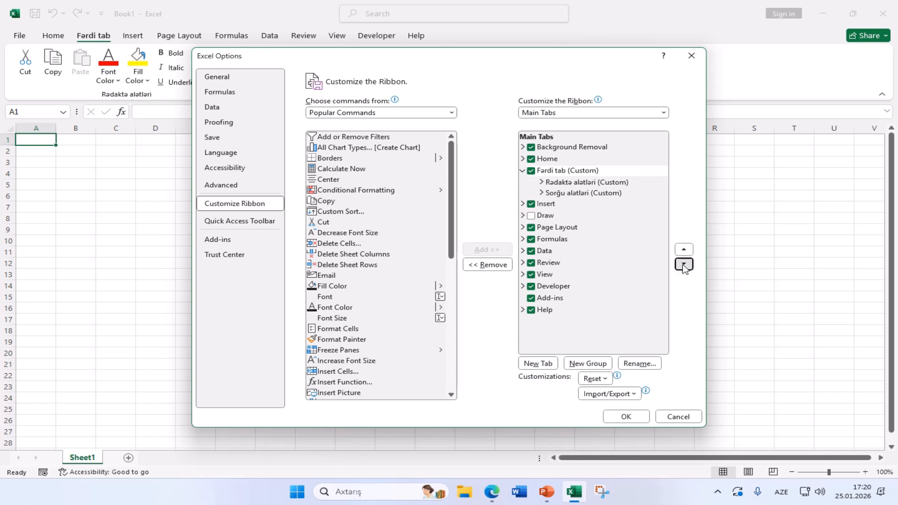
Move the Fərdi tab down past Data to the end of the ribbon order, directly after Help
{"action": "left_click", "coordinate": [684, 264]}
{"action": "left_click", "coordinate": [684, 264]}
{"action": "left_click", "coordinate": [684, 265]}
{"action": "left_click", "coordinate": [684, 264]}
{"action": "left_click", "coordinate": [684, 265]}
{"action": "left_click", "coordinate": [548, 232]}
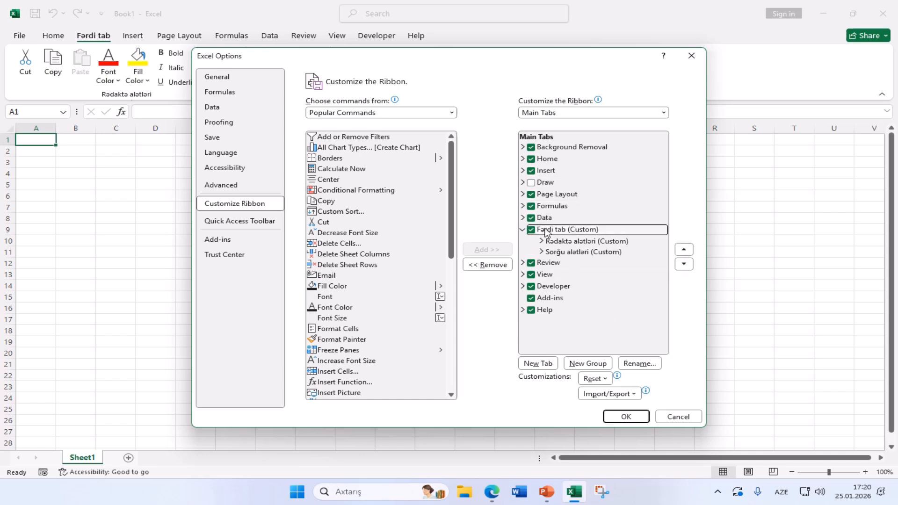
{"action": "mouse_move", "coordinate": [547, 232]}
{"action": "left_mouse_down"}
{"action": "mouse_move", "coordinate": [576, 288]}
{"action": "mouse_move", "coordinate": [591, 155]}
{"action": "mouse_move", "coordinate": [584, 318]}
{"action": "left_mouse_up"}
Reorder the groups inside the Fərdi tab so that Sorğu alətləri sits above Rədaktə alətləri
{"action": "left_click", "coordinate": [558, 312]}
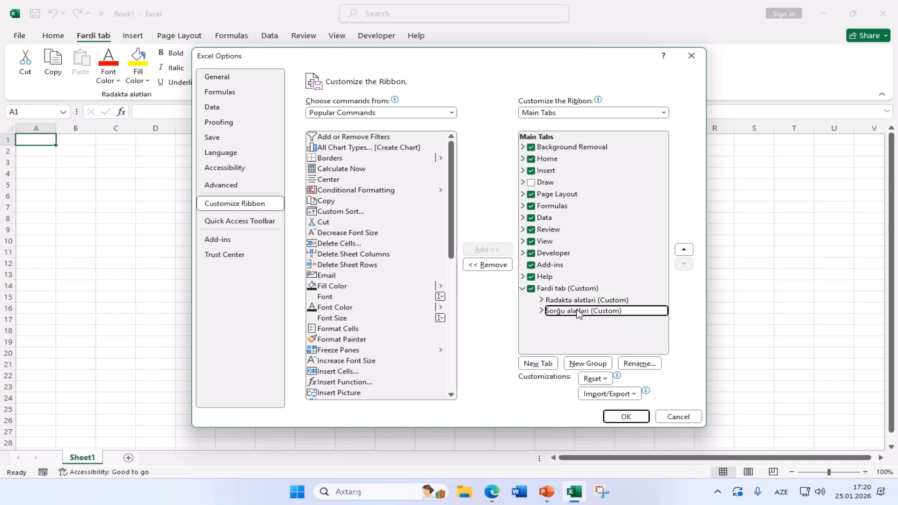
{"action": "mouse_move", "coordinate": [574, 314]}
{"action": "left_mouse_down"}
{"action": "mouse_move", "coordinate": [591, 304]}
{"action": "mouse_move", "coordinate": [583, 303]}
{"action": "left_mouse_up"}
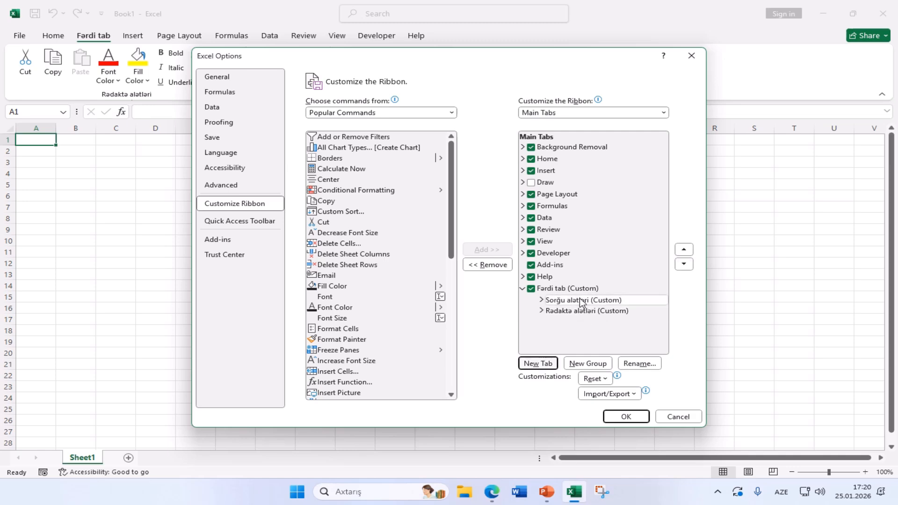
{"action": "right_click", "coordinate": [579, 305]}
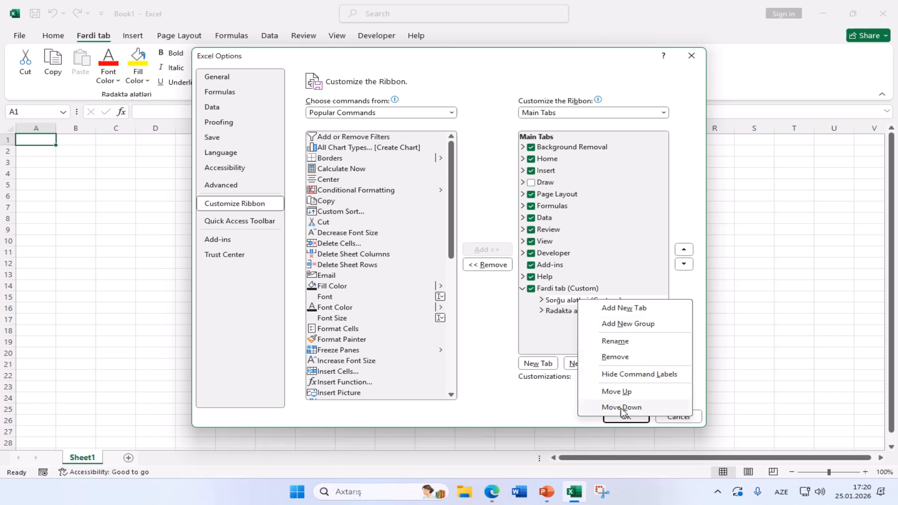
{"action": "left_click", "coordinate": [622, 408]}
{"action": "right_click", "coordinate": [584, 312]}
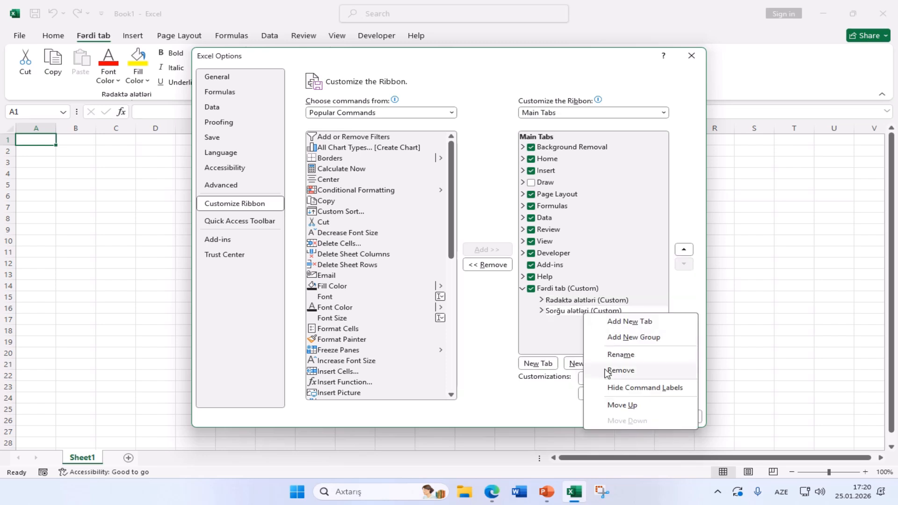
{"action": "left_click", "coordinate": [626, 403]}
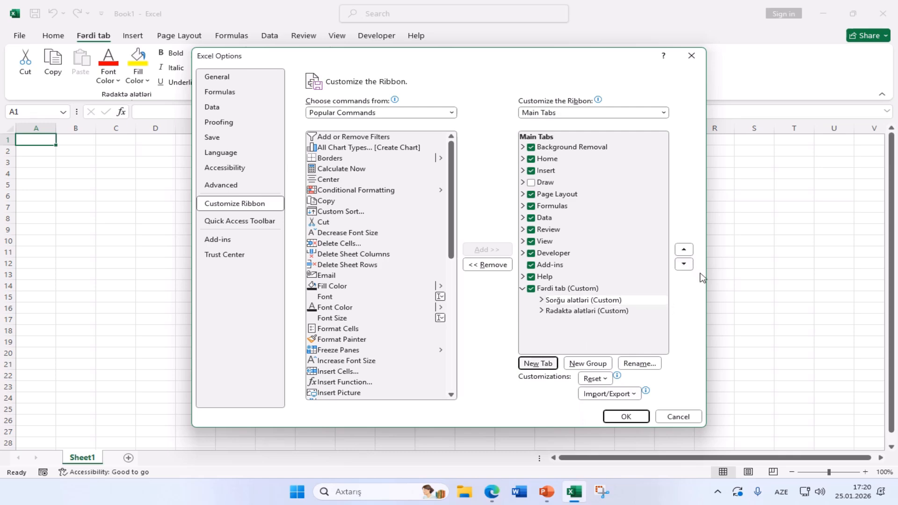
Shift the Sorğu alətləri group down and up repeatedly, leave it above Rədaktə alətləri, and apply the ribbon changes
{"action": "left_click", "coordinate": [685, 266]}
{"action": "left_click", "coordinate": [684, 250]}
{"action": "left_click", "coordinate": [684, 265]}
{"action": "left_click", "coordinate": [684, 251]}
{"action": "left_click", "coordinate": [685, 266]}
{"action": "left_click", "coordinate": [684, 250]}
{"action": "left_click", "coordinate": [684, 265]}
{"action": "left_click", "coordinate": [685, 251]}
{"action": "left_click", "coordinate": [684, 265]}
{"action": "left_click", "coordinate": [685, 250]}
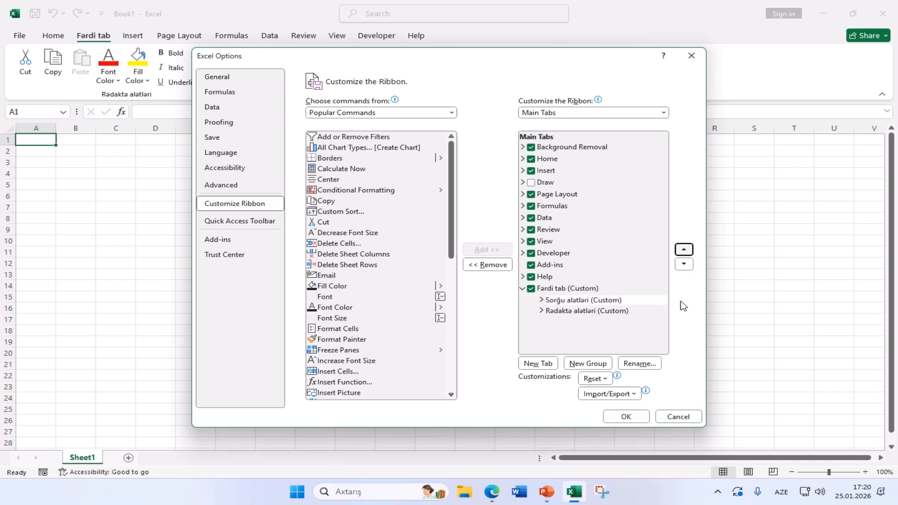
{"action": "left_click", "coordinate": [626, 417]}
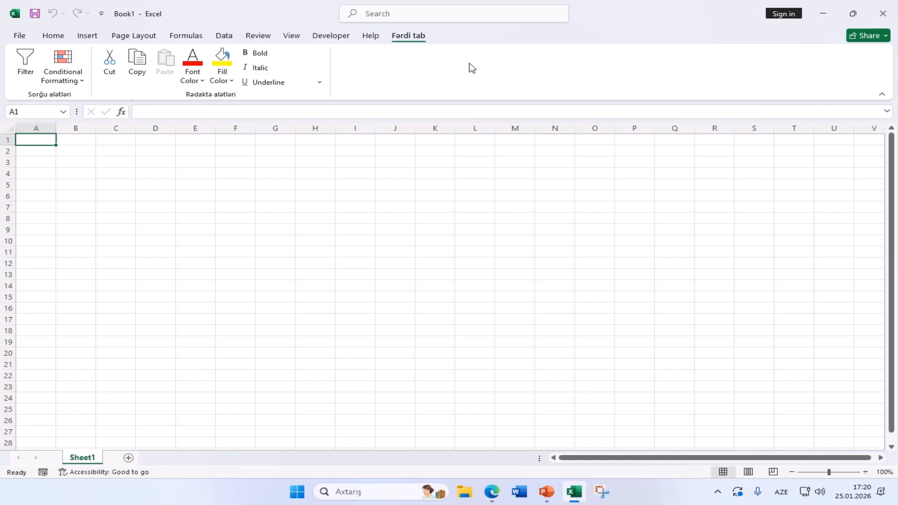
Hide the Fərdi tab through the ribbon customization options and apply the change
{"action": "right_click", "coordinate": [411, 38]}
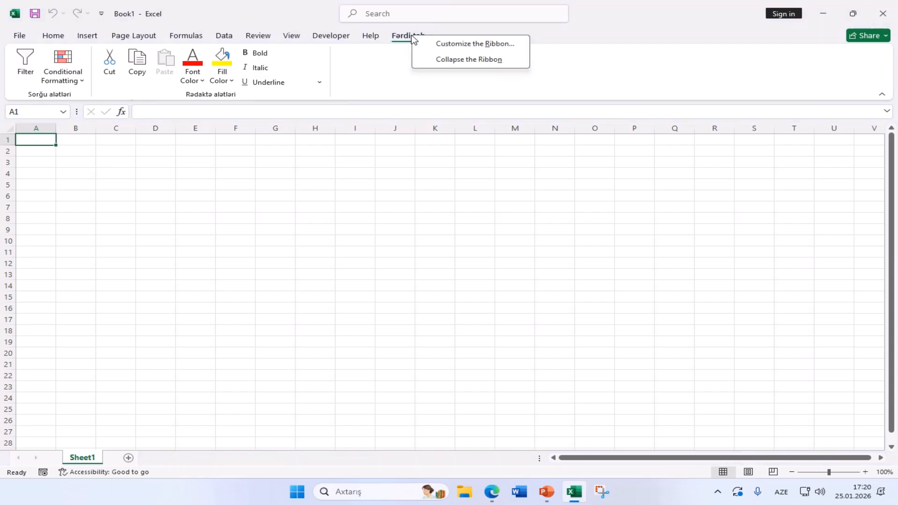
{"action": "left_click", "coordinate": [452, 43]}
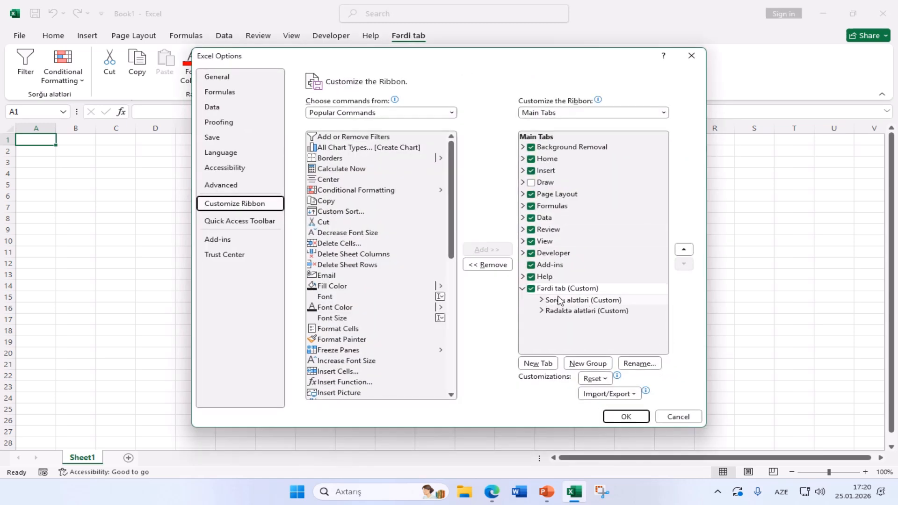
{"action": "left_click", "coordinate": [543, 290]}
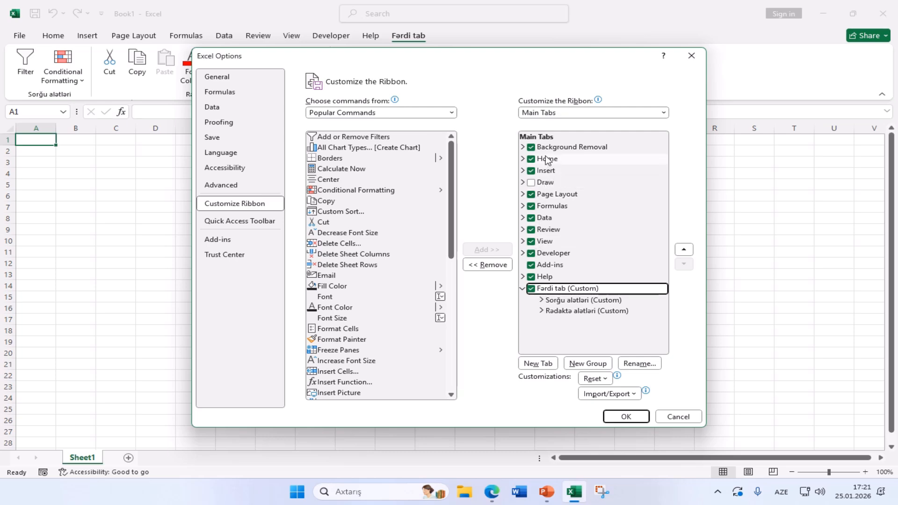
{"action": "left_click", "coordinate": [532, 289]}
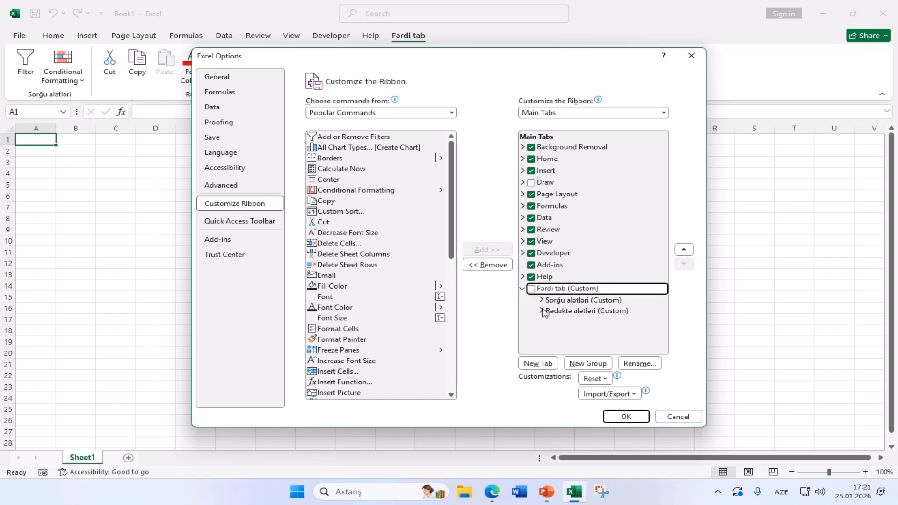
{"action": "left_click", "coordinate": [627, 417]}
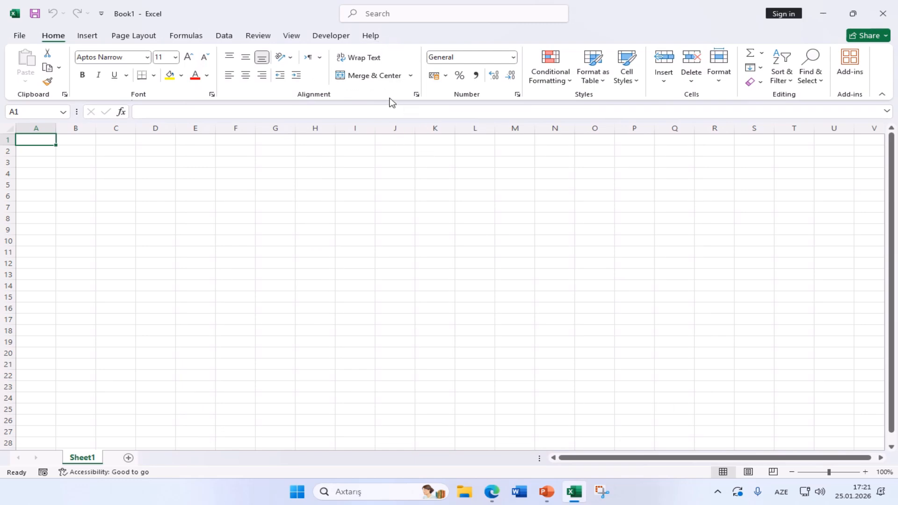
Reopen the ribbon customization options, show the Fərdi tab again at the end of the list, and apply the change
{"action": "right_click", "coordinate": [881, 60]}
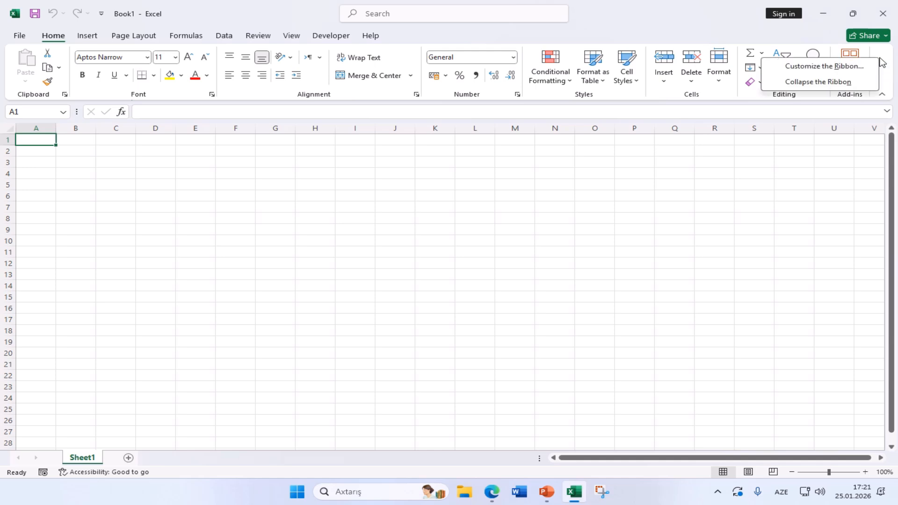
{"action": "left_click", "coordinate": [811, 71]}
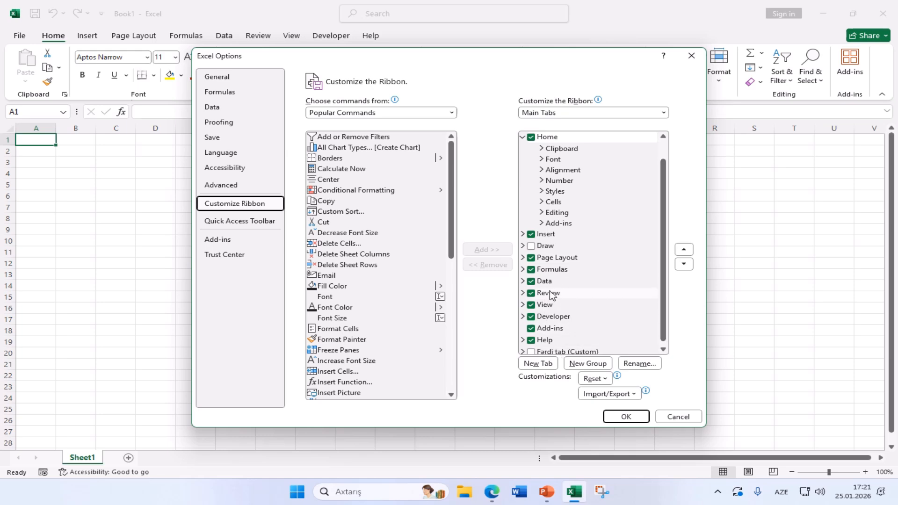
{"action": "scroll", "coordinate": [585, 292], "scroll_direction": "down", "scroll_amount": 1}
{"action": "left_click", "coordinate": [532, 349]}
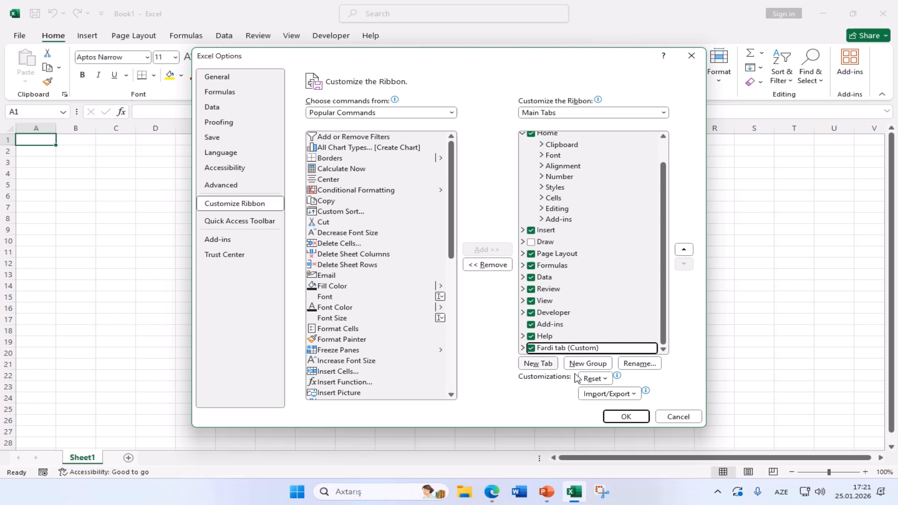
{"action": "left_click", "coordinate": [626, 417]}
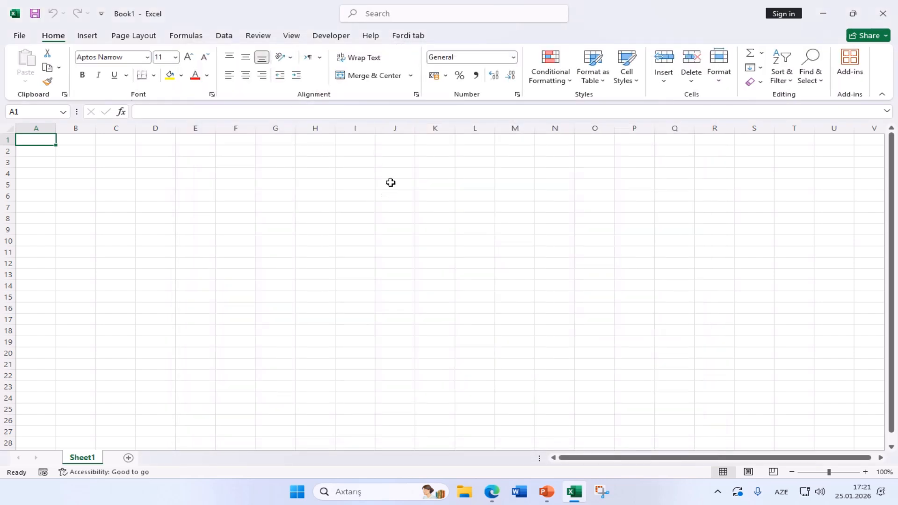
Remove the custom Fərdi tab with its groups from the Main Tabs list and apply the ribbon changes
{"action": "right_click", "coordinate": [405, 42]}
{"action": "left_click", "coordinate": [459, 45]}
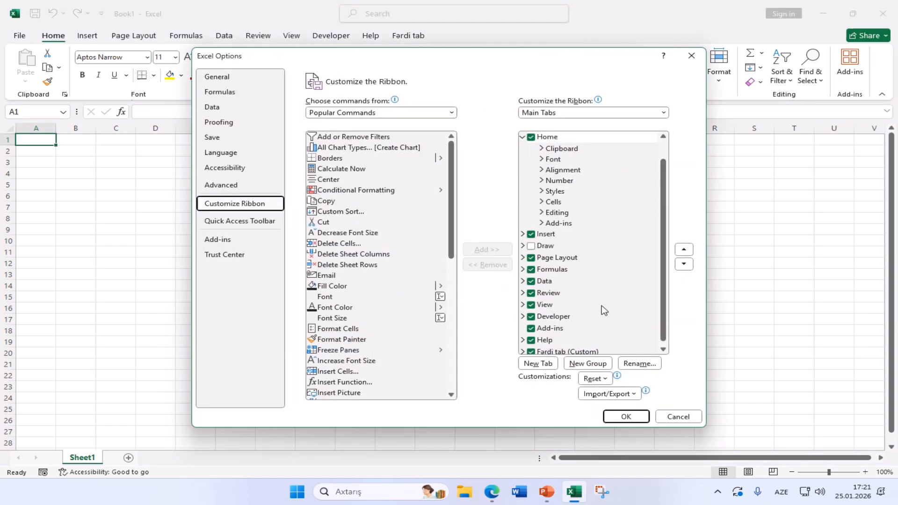
{"action": "scroll", "coordinate": [590, 257], "scroll_direction": "up", "scroll_amount": 1}
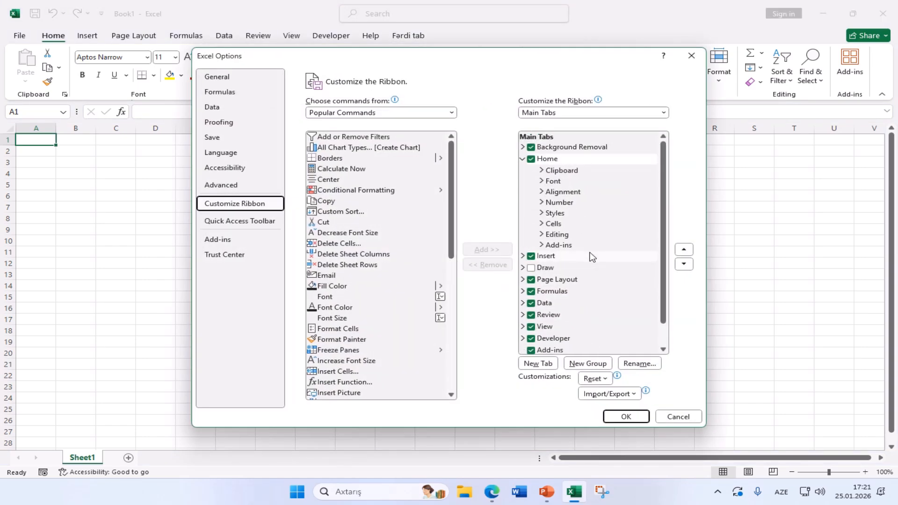
{"action": "scroll", "coordinate": [592, 256], "scroll_direction": "down", "scroll_amount": 1}
{"action": "left_click", "coordinate": [548, 349]}
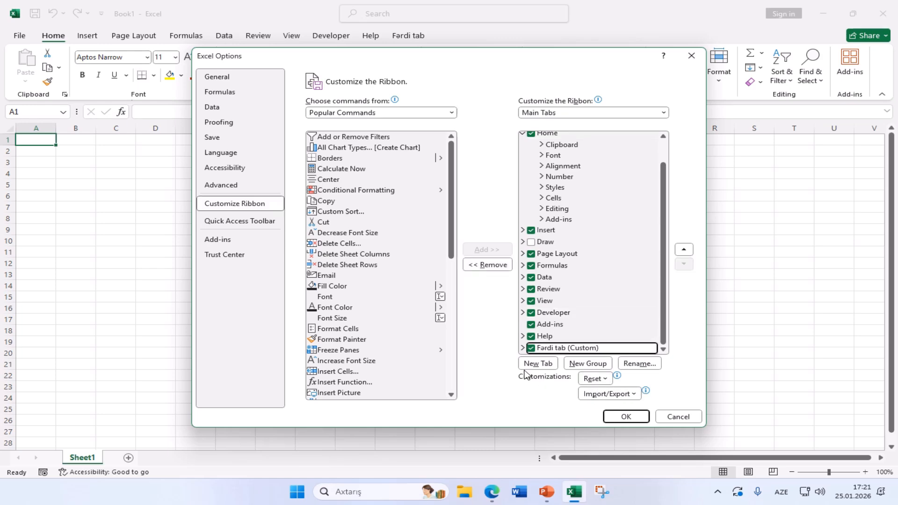
{"action": "left_click", "coordinate": [523, 349]}
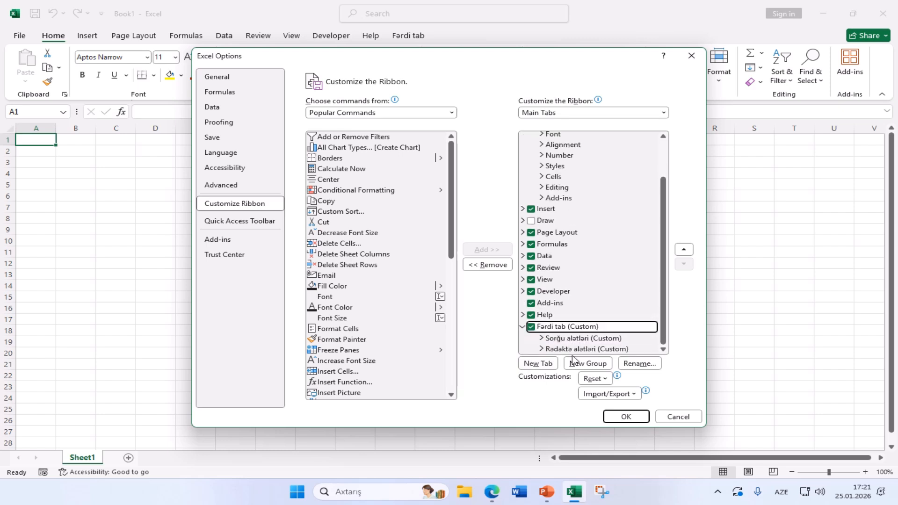
{"action": "right_click", "coordinate": [554, 329]}
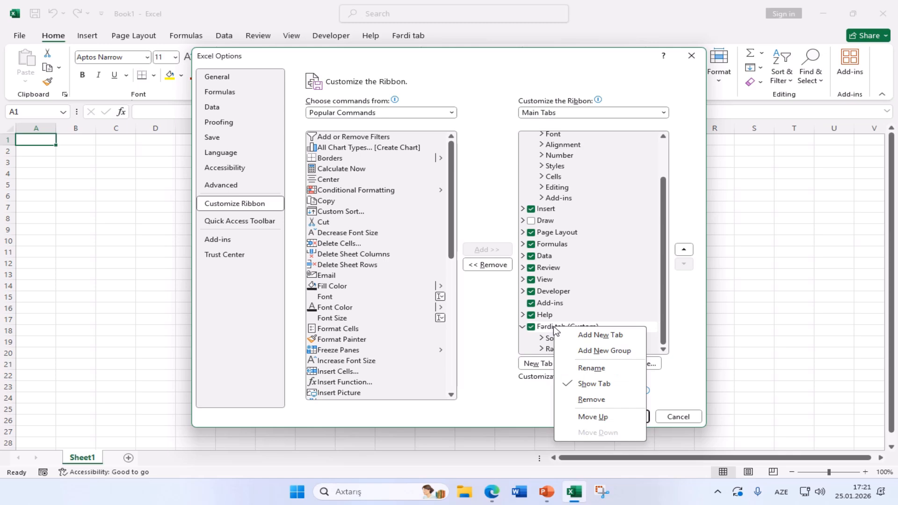
{"action": "left_click", "coordinate": [588, 402]}
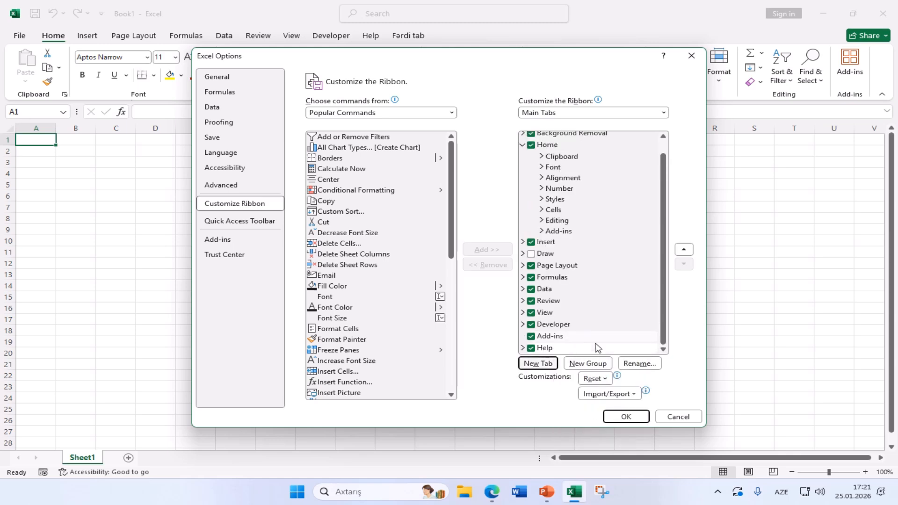
{"action": "left_click", "coordinate": [627, 417]}
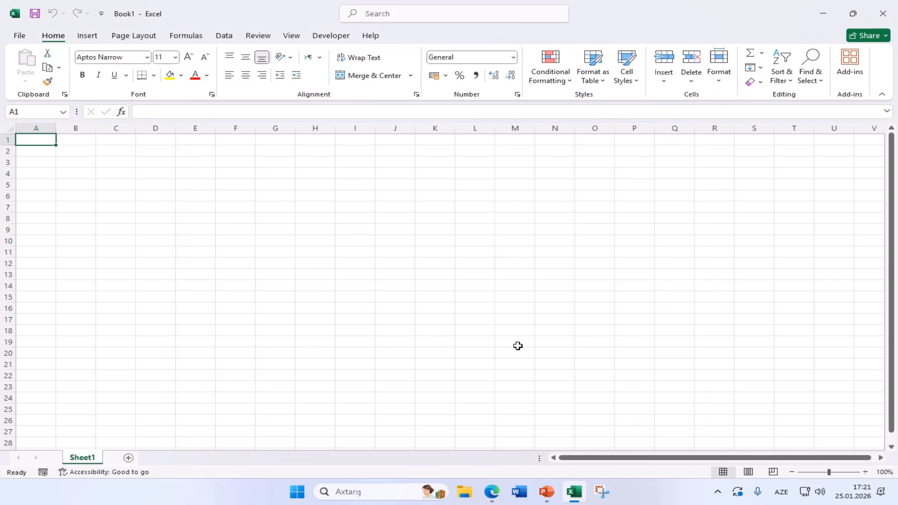